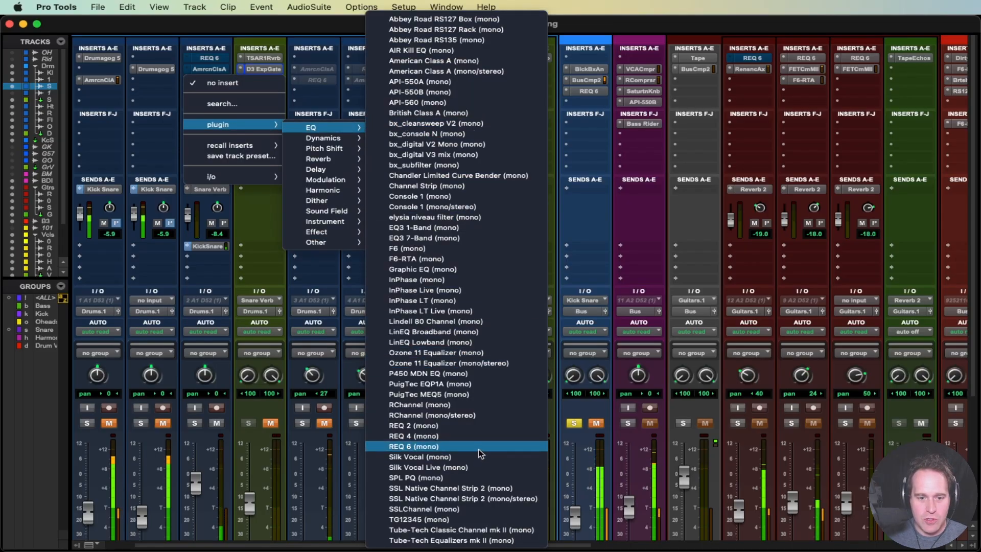
Insert REQ 6 (mono) on the Snare track and enable band 1 as a high-pass at 104 Hz with Q 0.82
left_click(460, 446)
left_click_drag(484, 49, 417, 56)
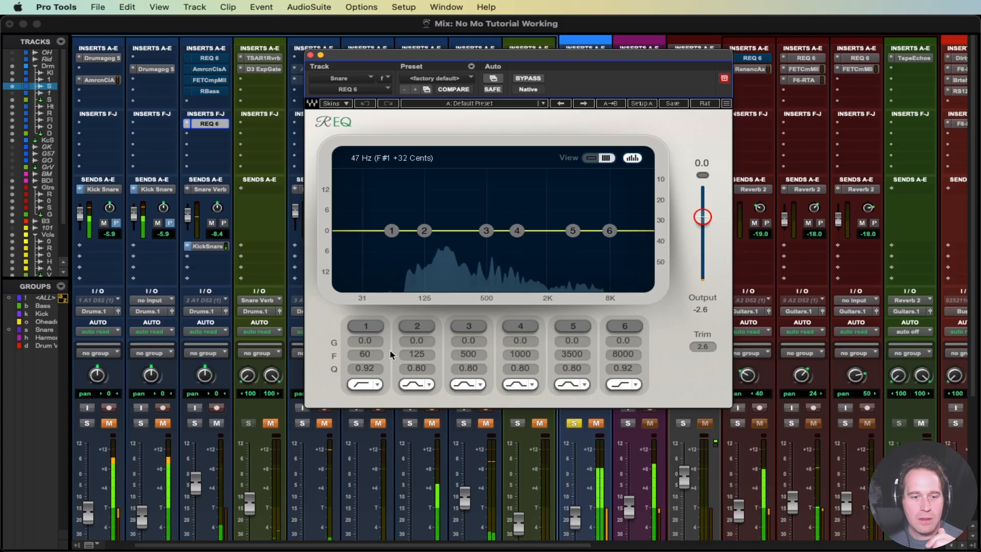
left_click(360, 329)
left_click_drag(366, 367, 366, 379)
left_click(366, 354)
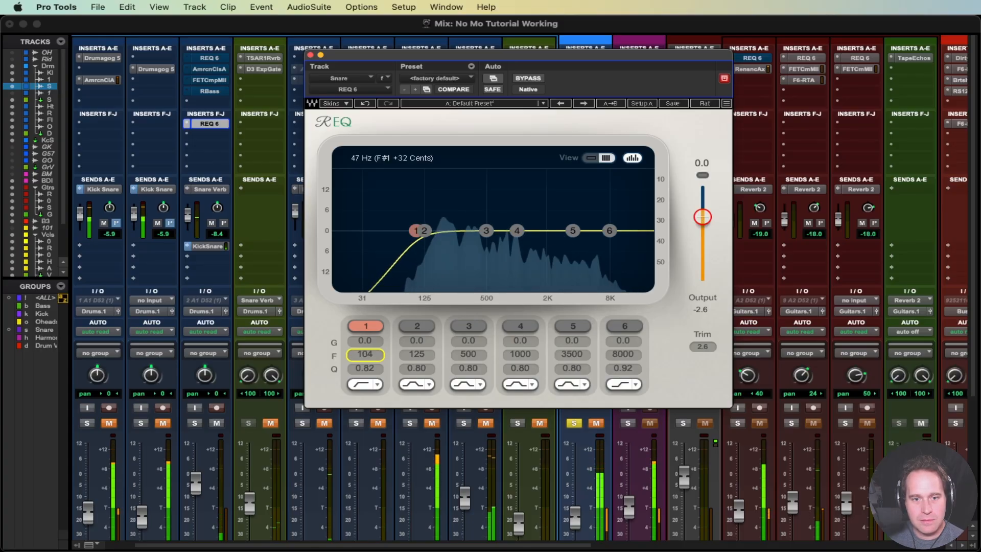
Boost band 2 of the REQ 6 by 3.1 dB at 179 Hz with Q 4.22
left_click_drag(424, 230, 442, 227)
left_click_drag(407, 369, 408, 332)
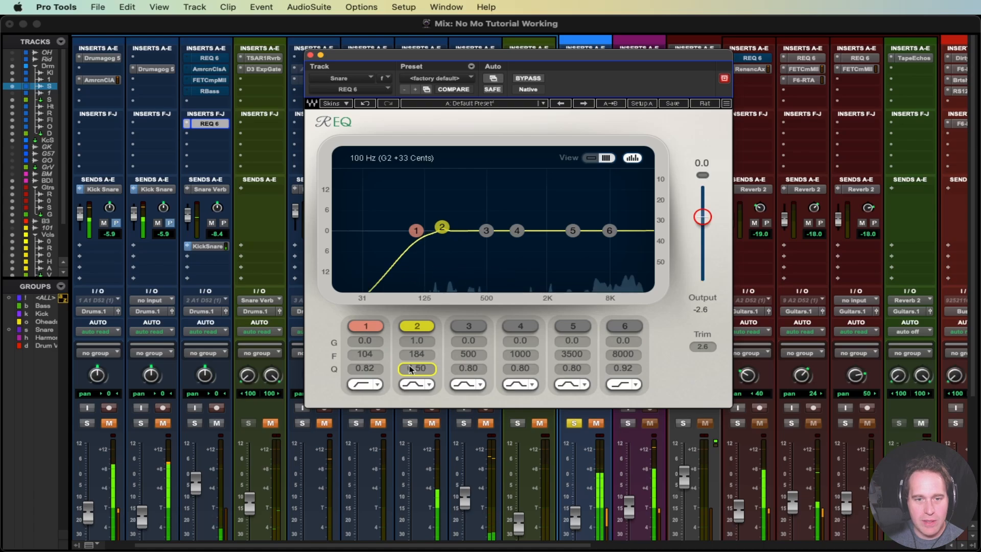
mouse_move(441, 227)
left_mouse_down()
mouse_move(441, 209)
mouse_move(440, 220)
left_mouse_up()
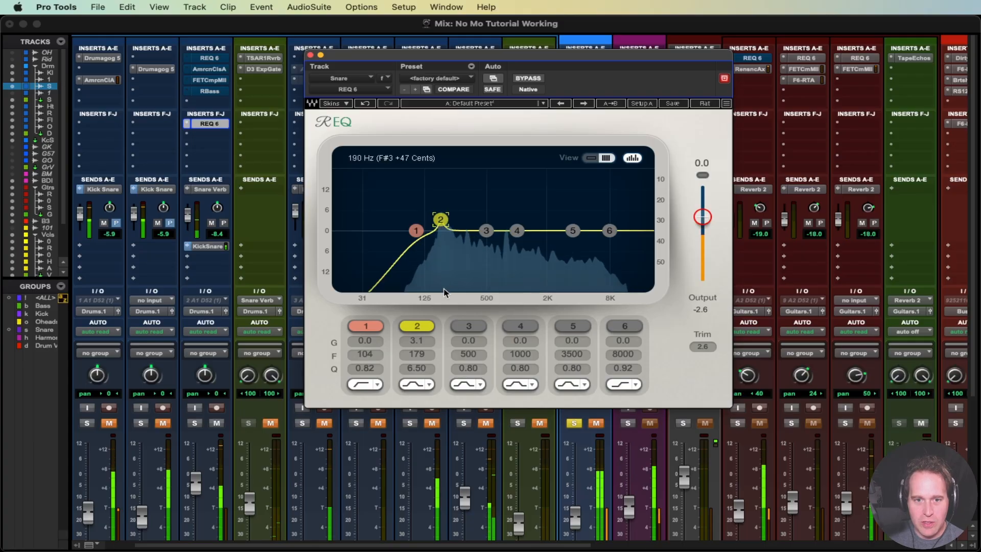
left_click_drag(419, 369, 419, 381)
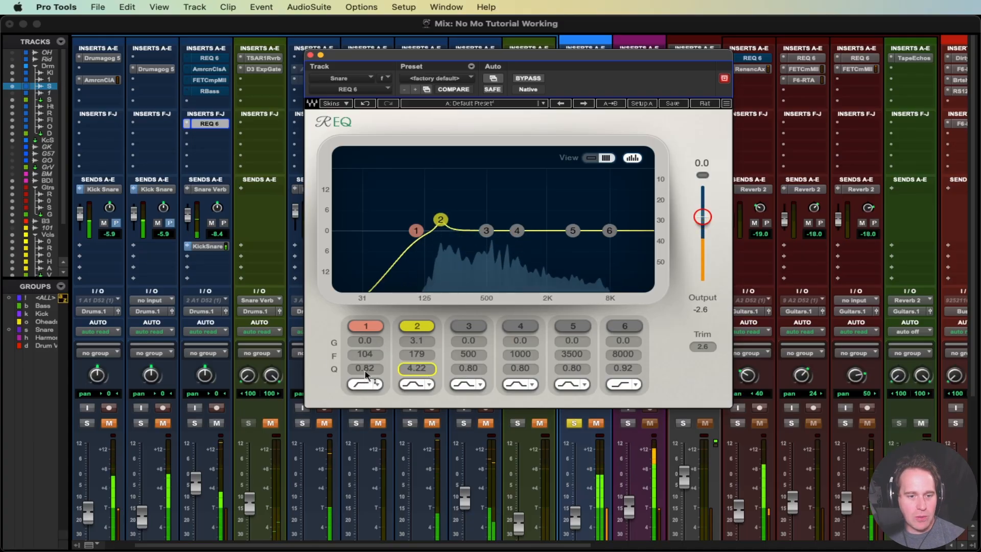
Set the band 1 high-pass frequency to 117 Hz and reduce the band 2 gain to 2.1 dB
left_click_drag(364, 354, 364, 346)
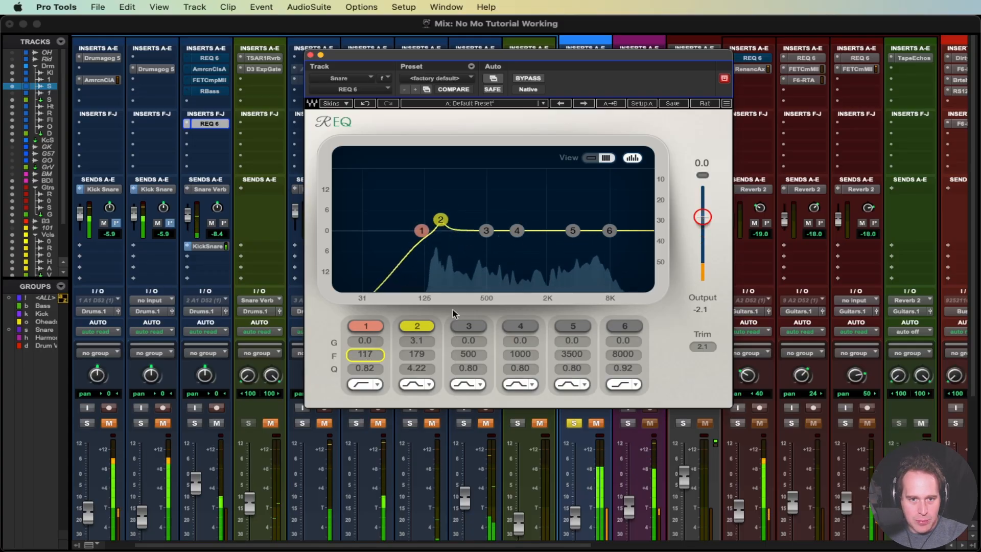
left_click(428, 326)
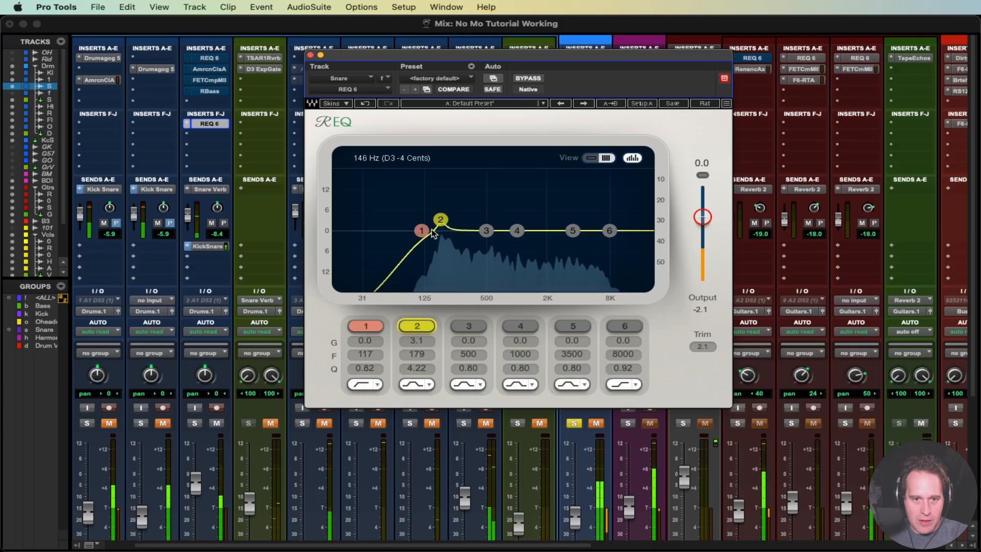
left_click_drag(418, 341, 418, 348)
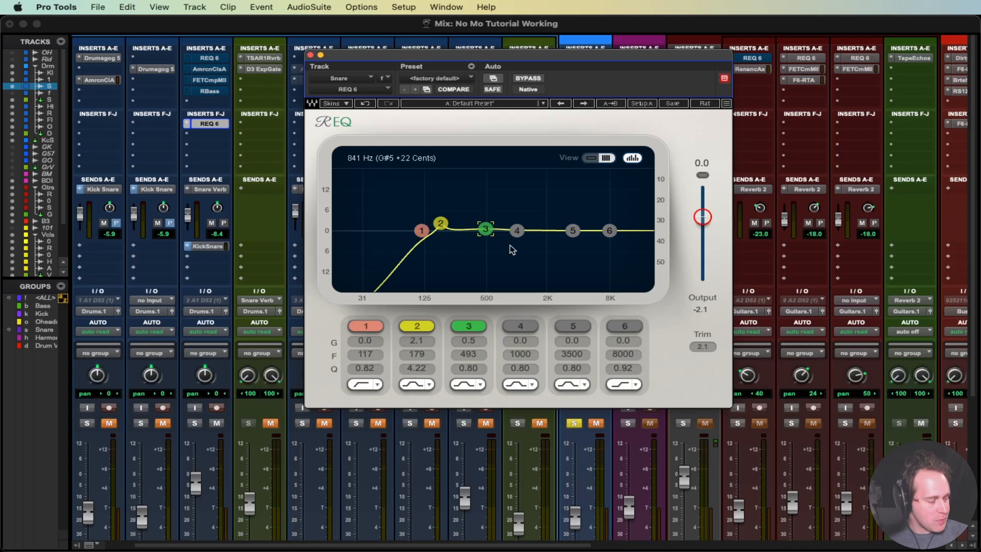
Cut band 3 by 6.0 dB at 316 Hz with Q 2.42 while playing the session
key("space")
left_click_drag(485, 228, 468, 244)
left_click_drag(466, 370, 468, 353)
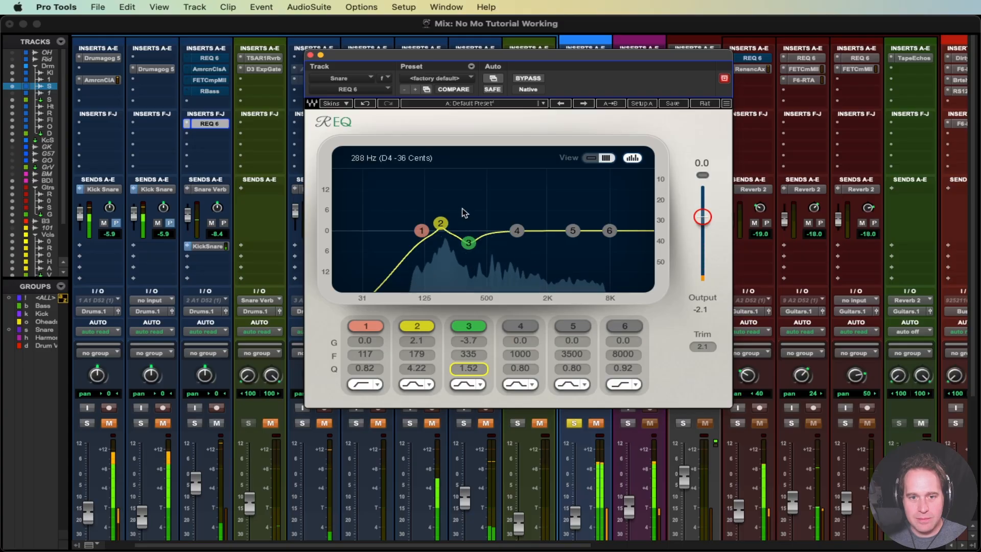
left_click_drag(468, 243, 465, 248)
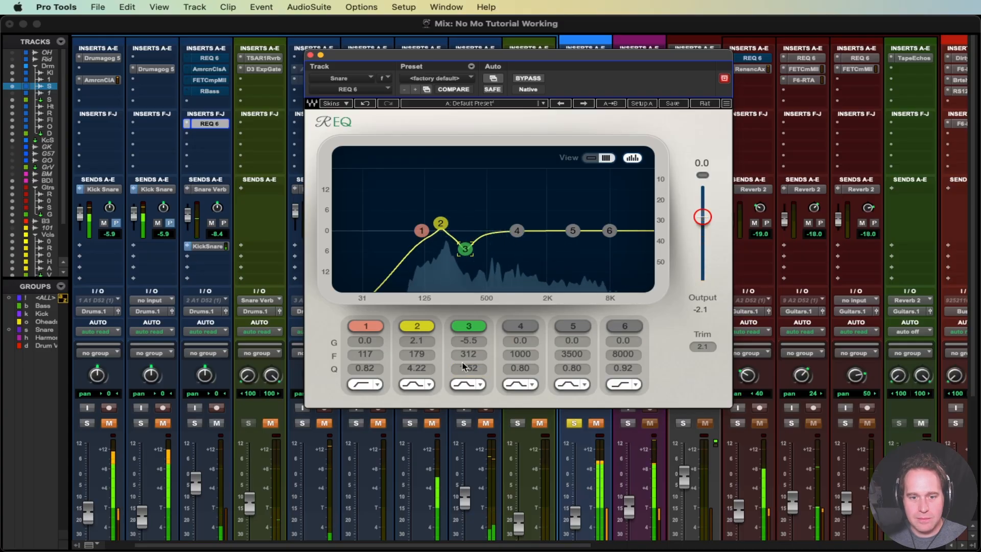
left_click_drag(468, 368, 468, 348)
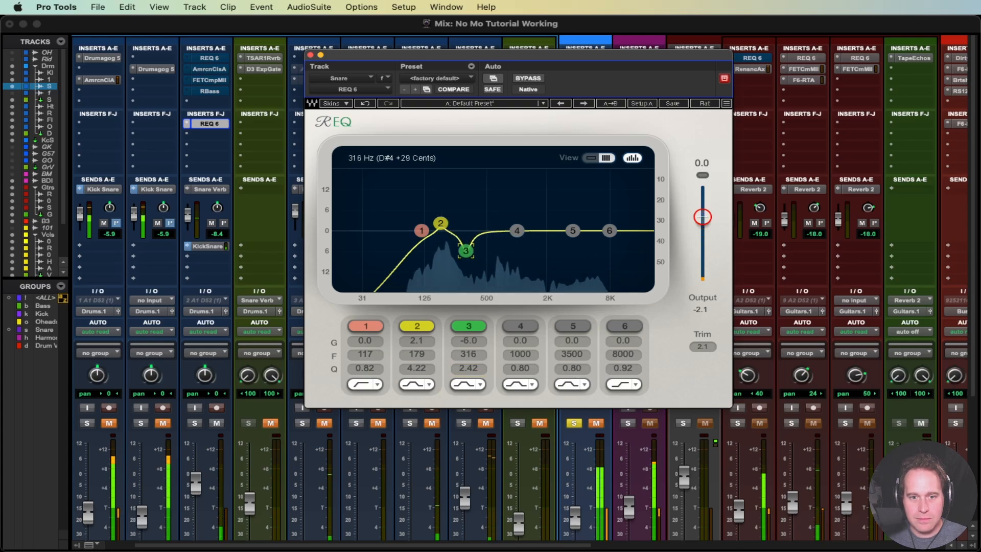
Cut band 4 by 6.5 dB at 567 Hz with Q 1.16 and band 5 by 4.8 dB at 1005 Hz
left_click_drag(516, 230, 508, 231)
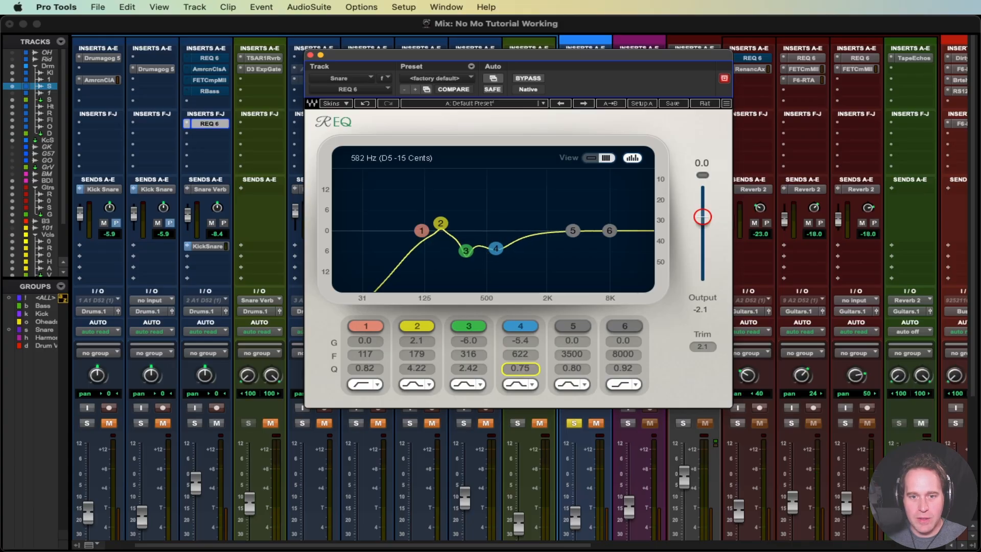
left_click_drag(497, 251, 495, 251)
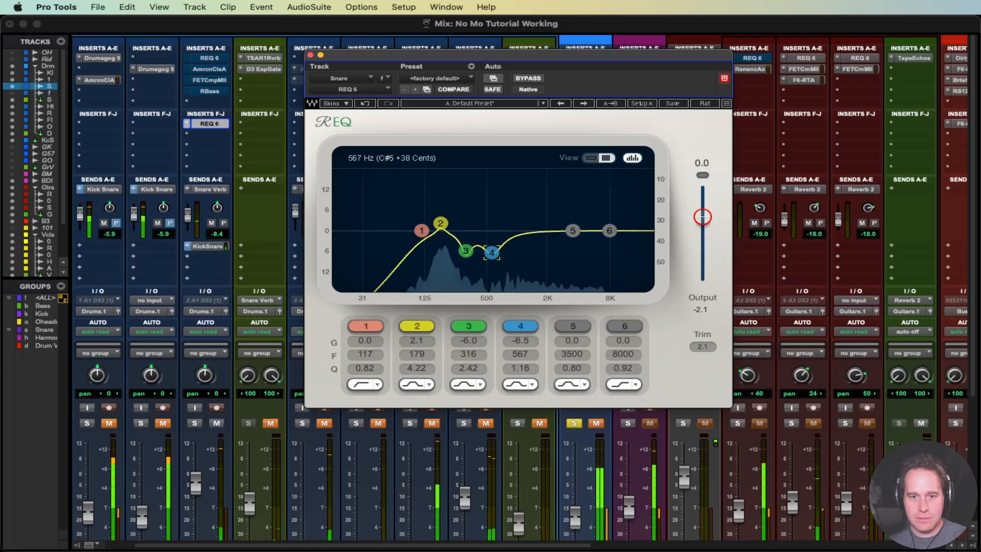
left_click_drag(573, 230, 517, 247)
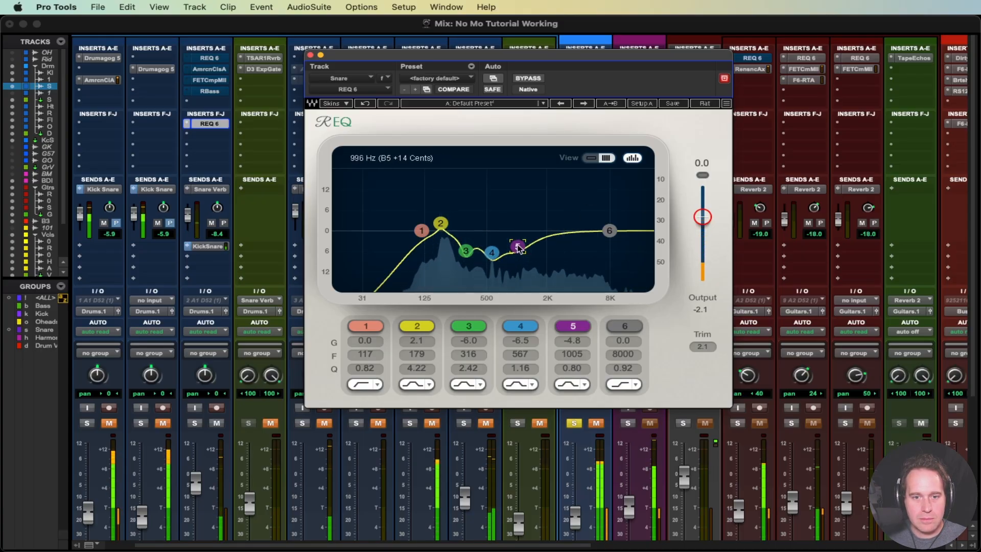
left_click(200, 124)
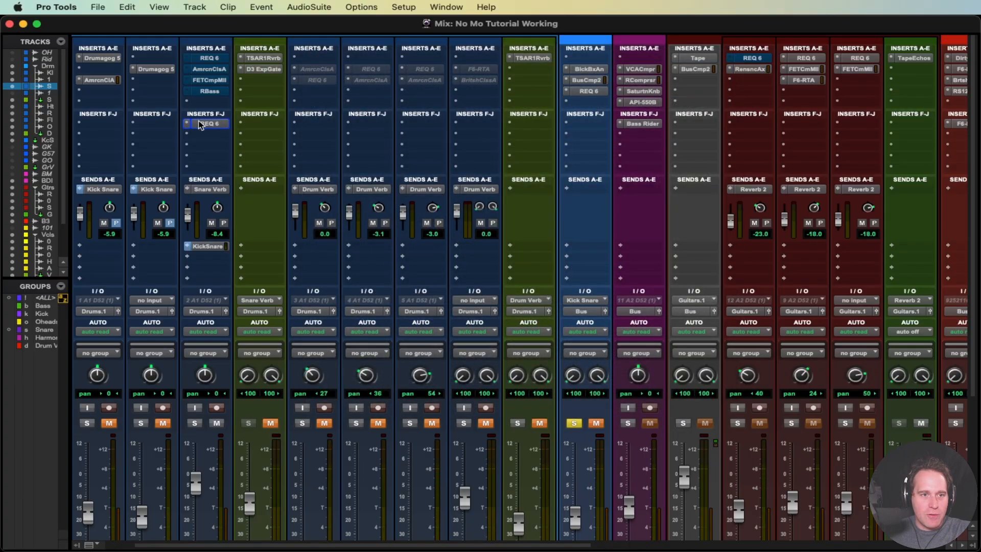
Insert American Class A (mono) below the new REQ 6 on the Snare track and save the session
left_click(204, 137)
mouse_move(226, 135)
mouse_move(321, 138)
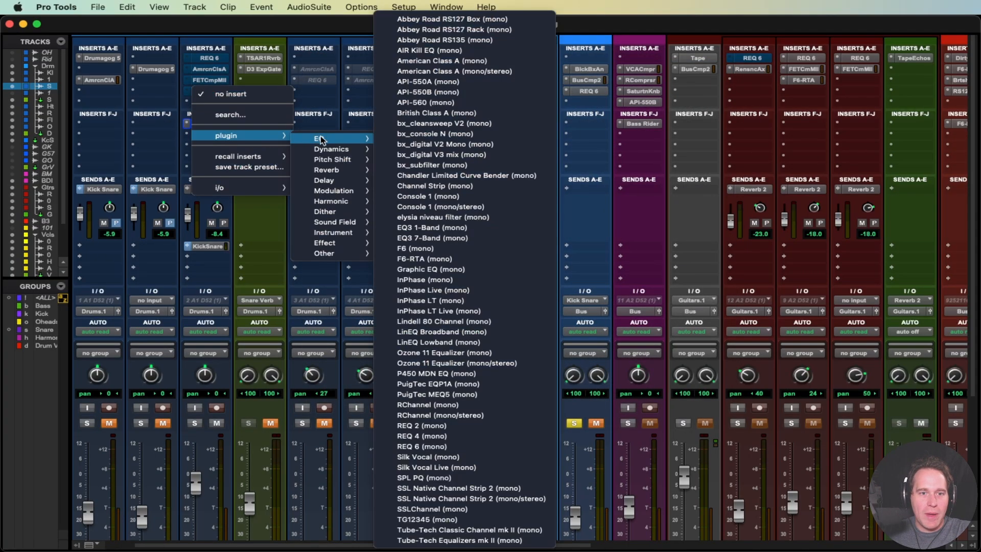
left_click(442, 61)
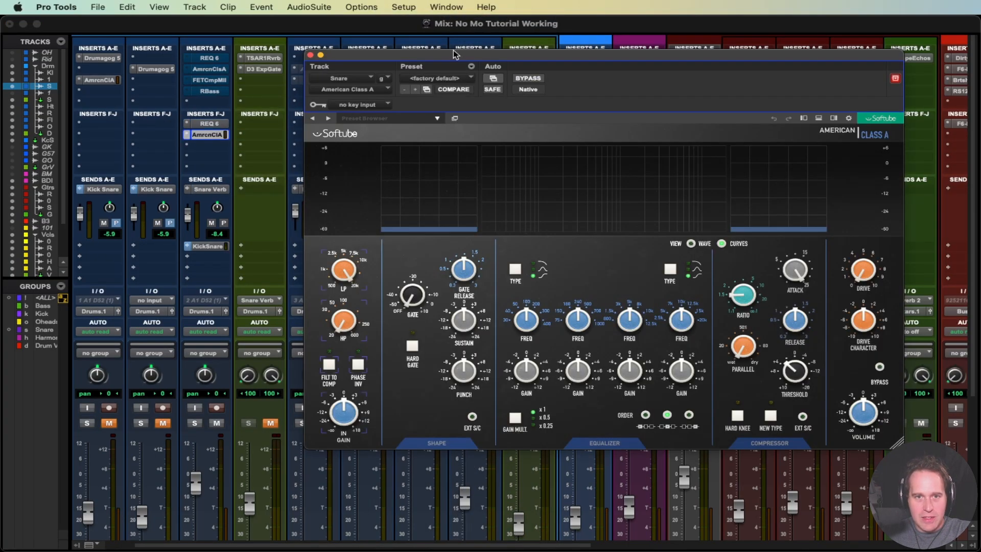
left_click_drag(452, 51, 400, 86)
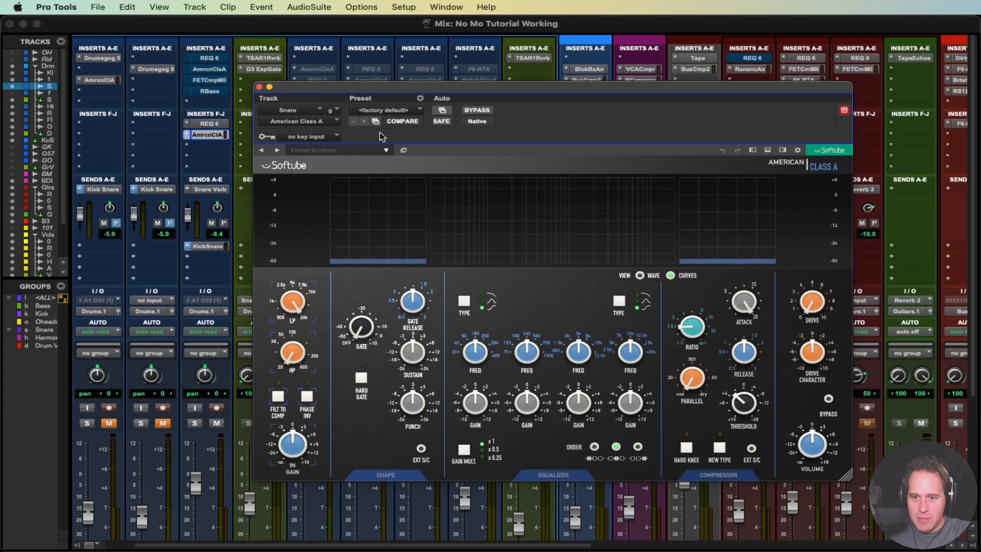
key("super+s")
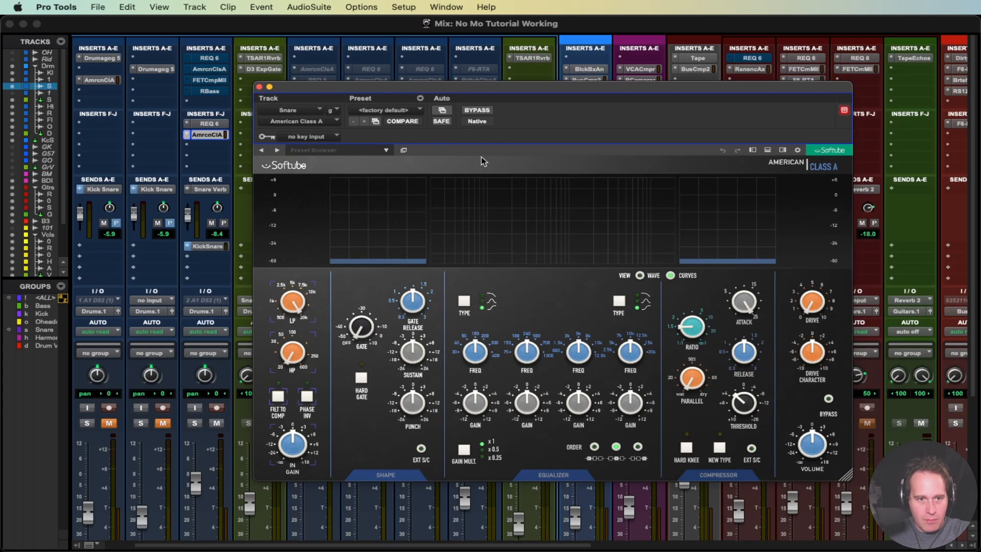
Raise American Class A's low cut to just above 100 Hz during playback and compare it with the REQ 6 curve
key("space")
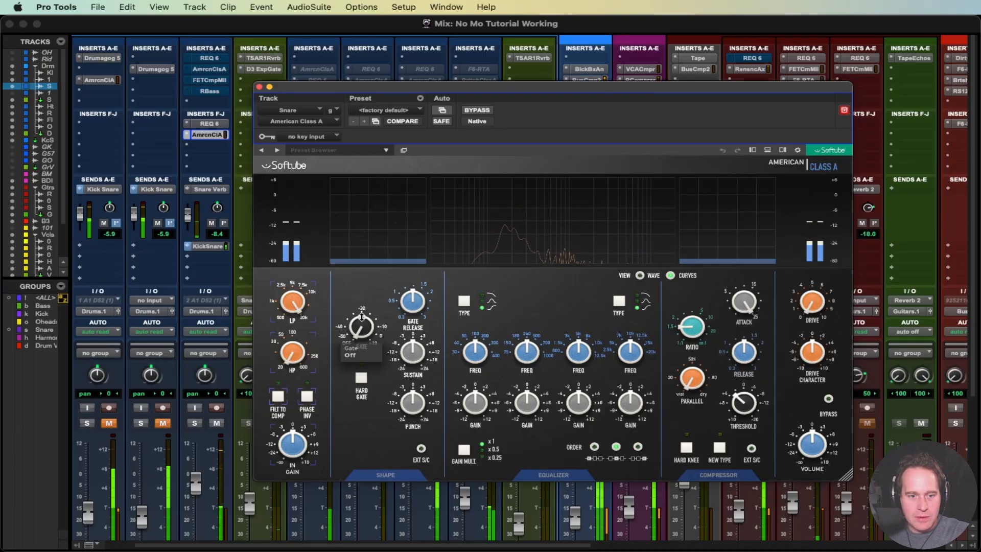
left_click_drag(279, 353, 294, 325)
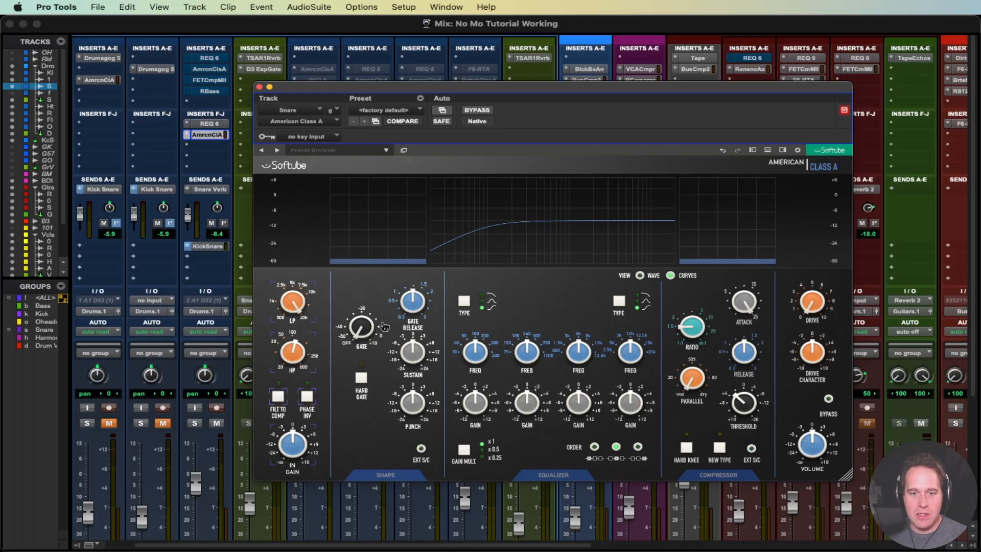
left_click(208, 123)
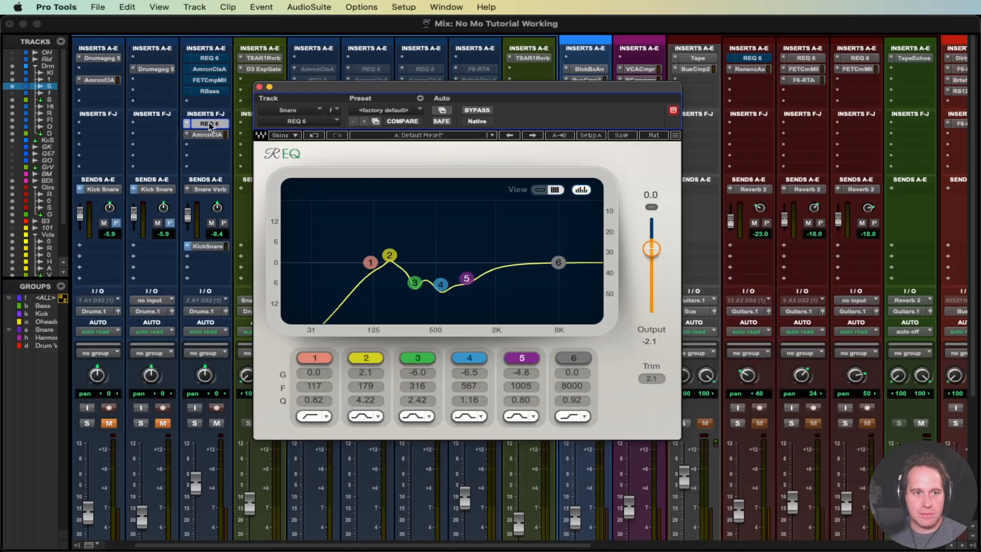
left_click(196, 135)
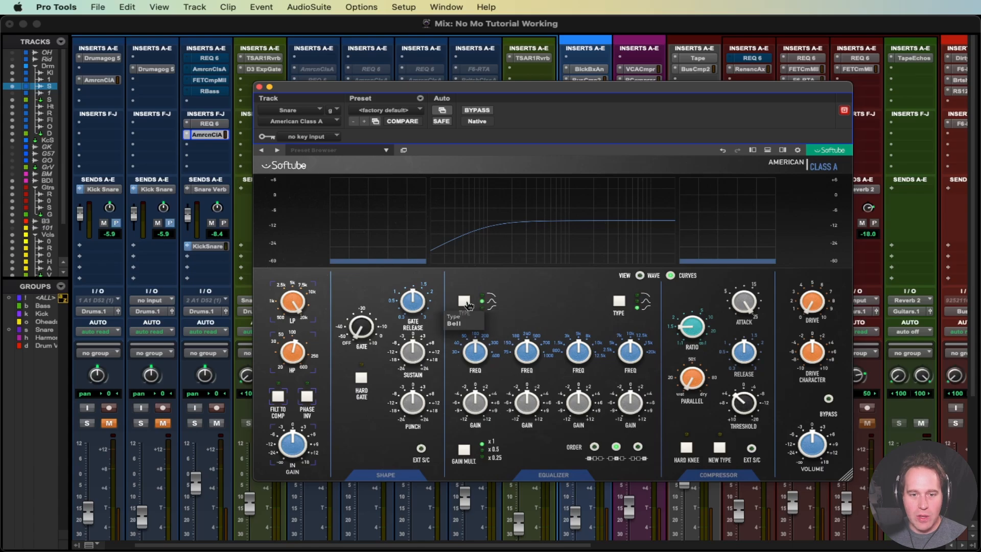
Boost the low EQ band's gain to maximum and alternate its type between Bell and Shelf to compare the curves
left_click_drag(475, 404, 476, 375)
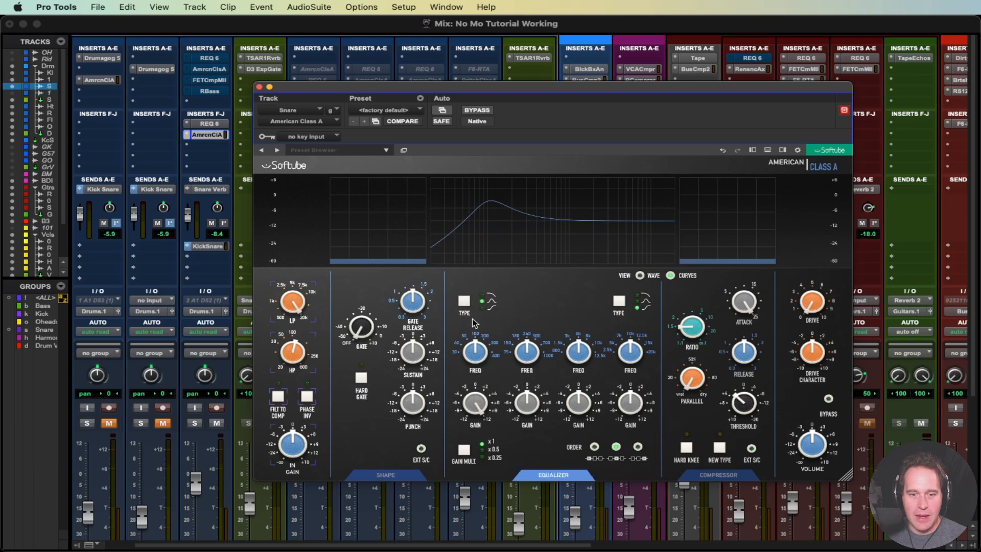
left_click(482, 308)
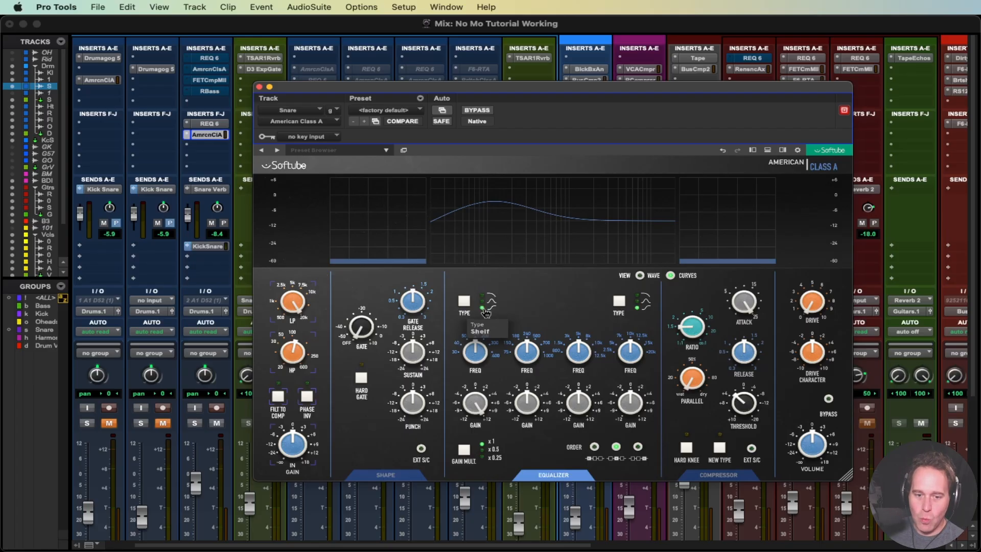
left_click(484, 306)
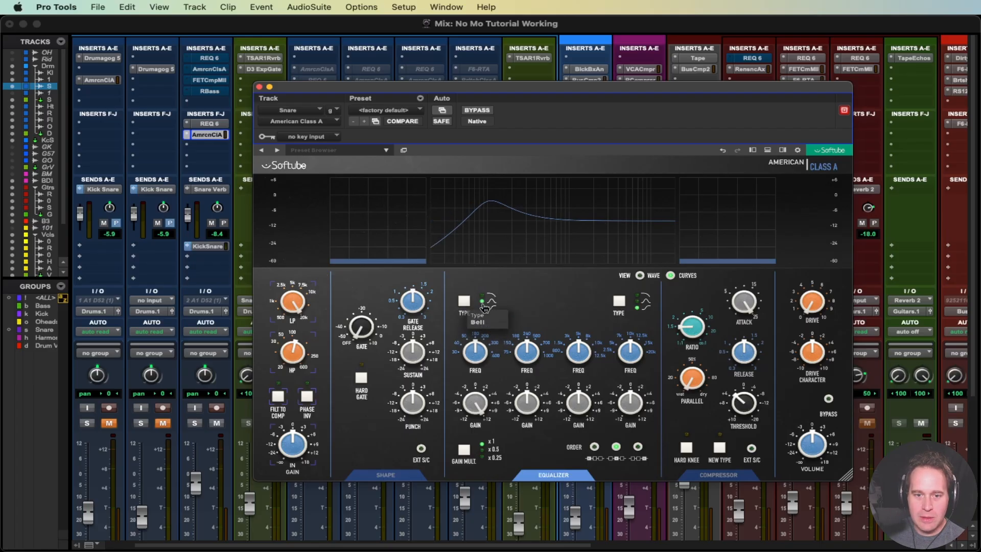
left_click(484, 307)
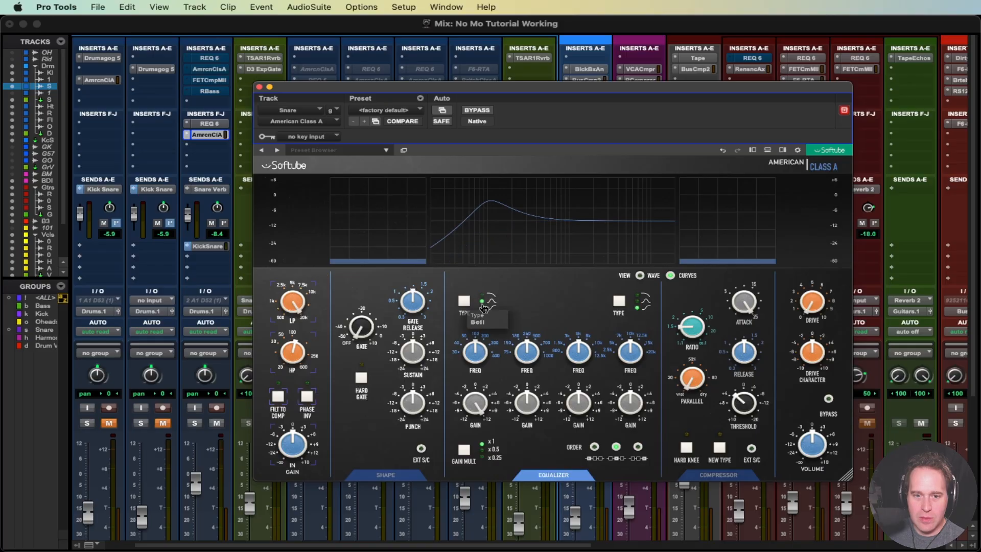
left_click(484, 312)
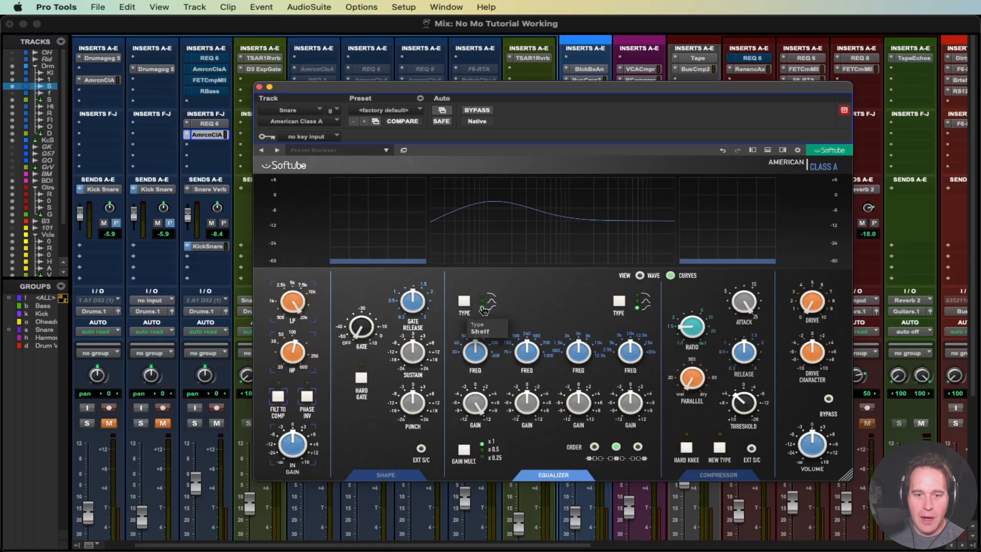
left_click(484, 312)
left_click(484, 307)
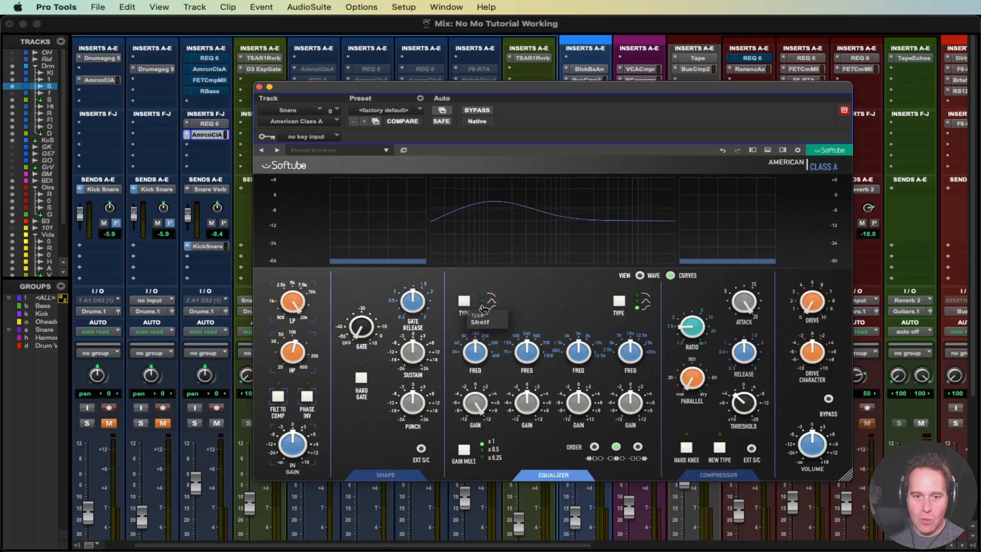
left_click(484, 312)
left_click(483, 303)
left_click(483, 308)
left_click(483, 304)
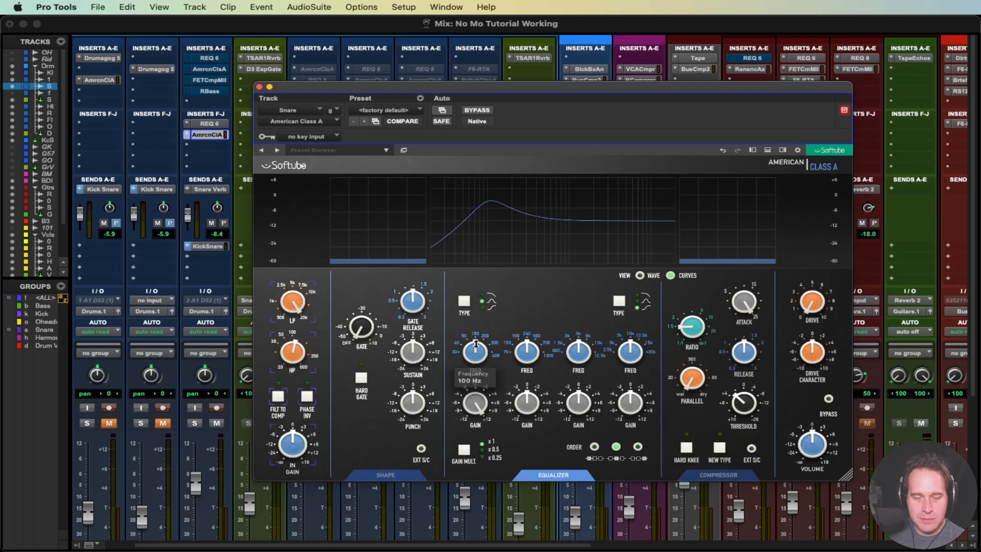
Set the low band's frequency to 200 Hz and, with the Shelf type, sweep the low cut to 215 Hz and back down
left_click_drag(480, 358, 480, 350)
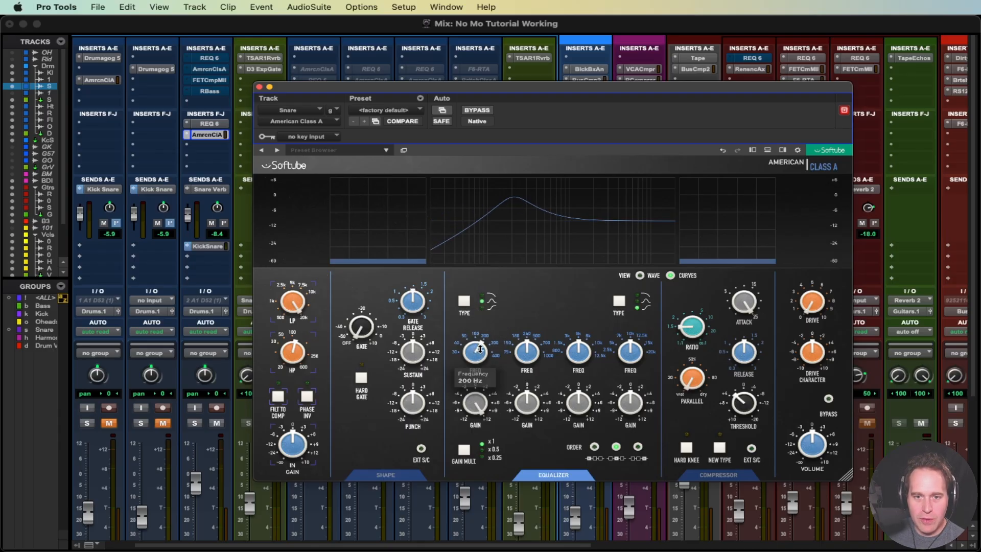
left_click(484, 312)
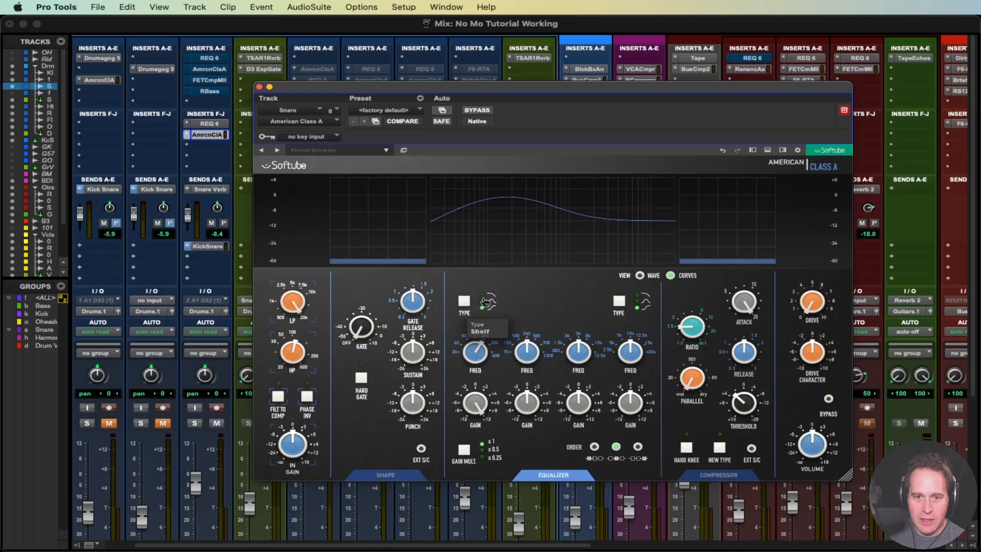
mouse_move(295, 350)
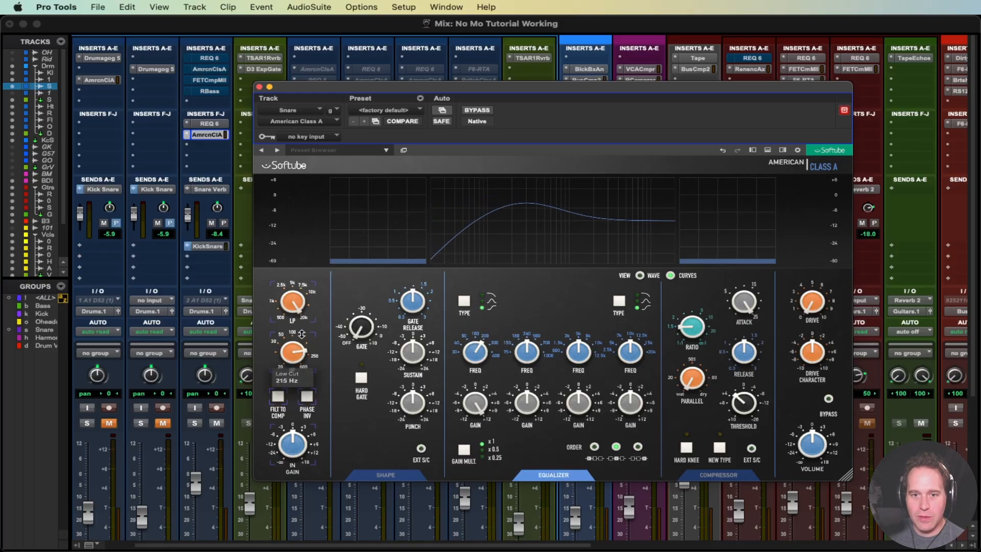
left_click_drag(301, 329, 301, 348)
Return the low band to Bell with its gain at 0 and play the session with the low cut at 113 Hz
left_click(488, 310)
left_click_drag(471, 400, 458, 440)
mouse_move(290, 349)
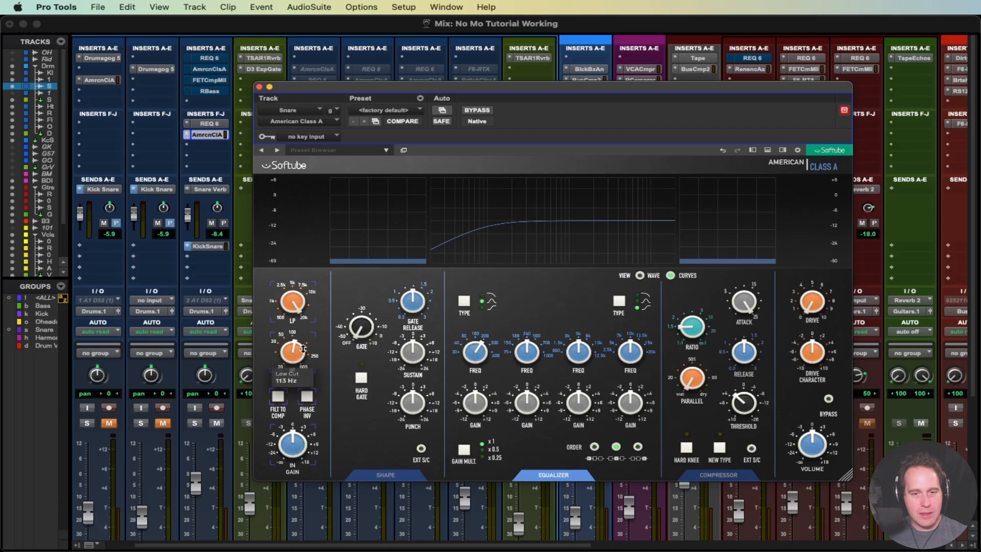
key("space")
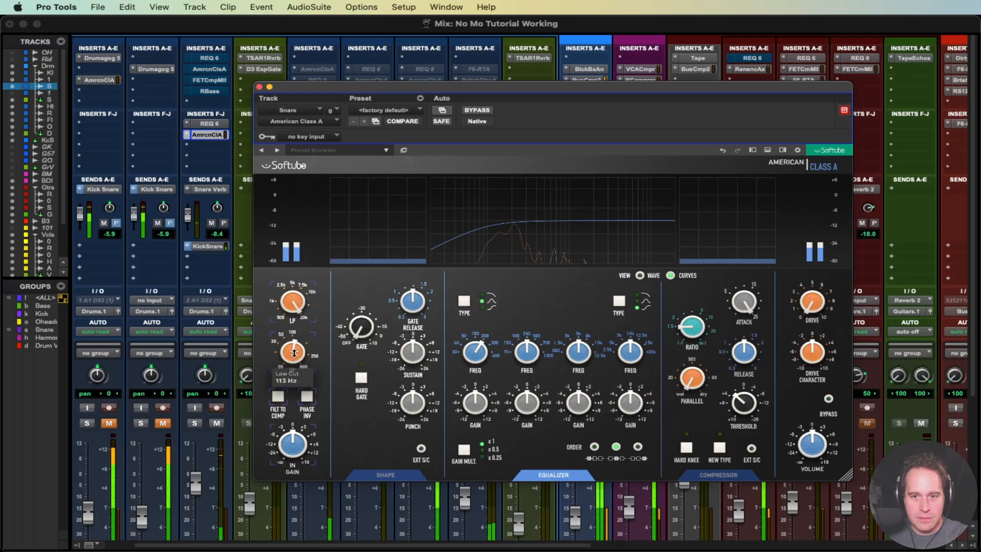
Raise American Class A's Drive and lower its Drive Character while the session plays
left_click_drag(808, 302, 807, 288)
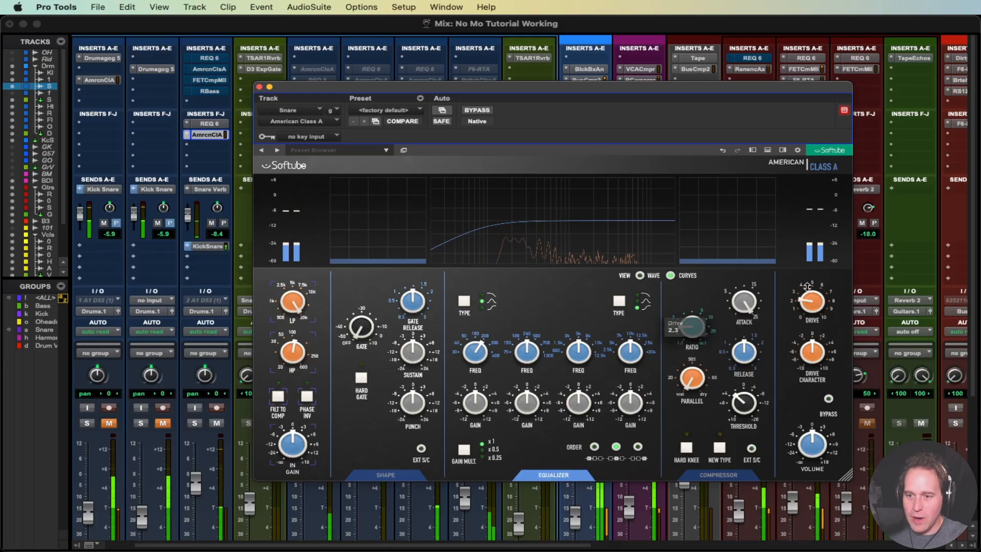
mouse_move(802, 359)
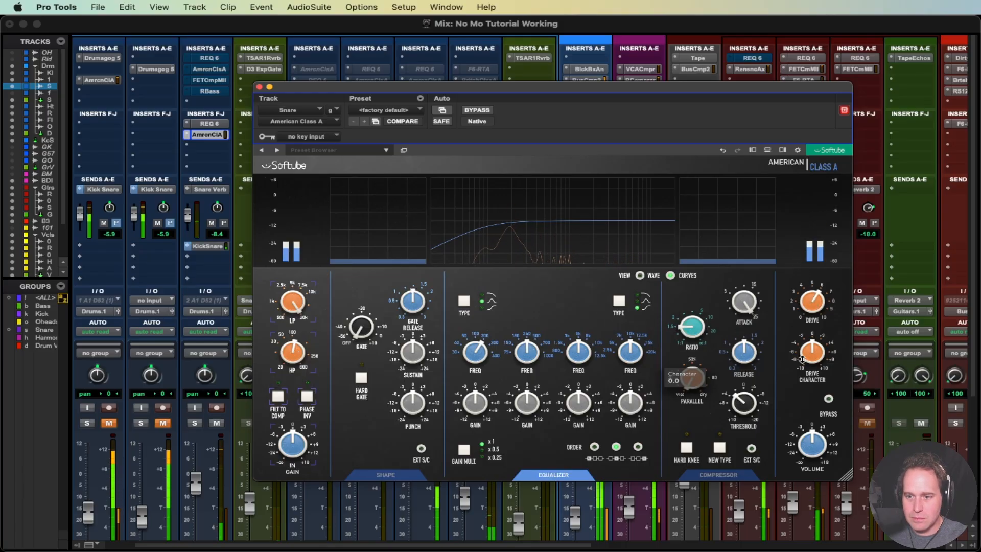
mouse_move(801, 359)
left_mouse_down()
mouse_move(810, 366)
mouse_move(811, 355)
mouse_move(808, 363)
left_mouse_up()
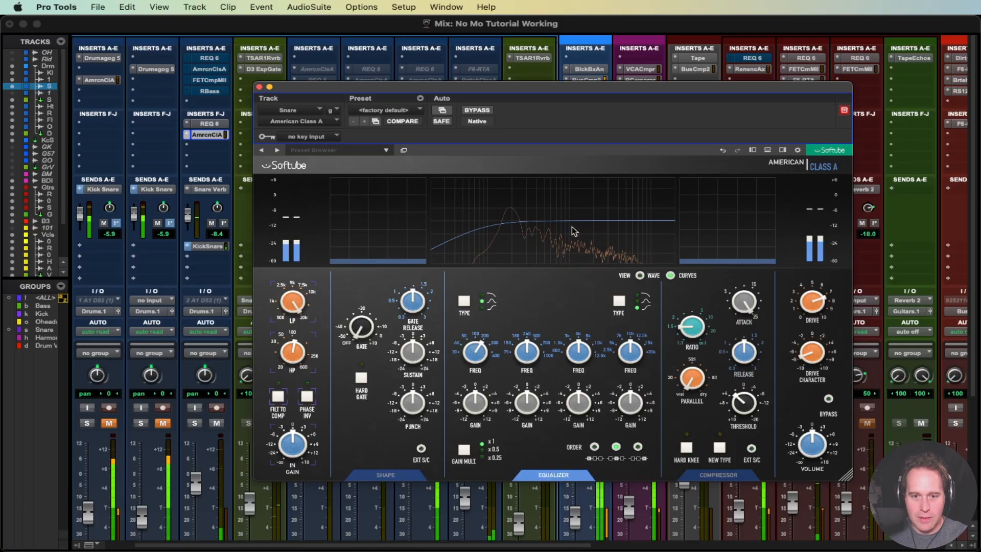
Lower the high-mid EQ band's frequency and cut its gain to scoop the snare's mids
left_click_drag(576, 347, 576, 373)
left_click(587, 421)
left_click_drag(579, 403, 579, 434)
left_click_drag(576, 367, 572, 407)
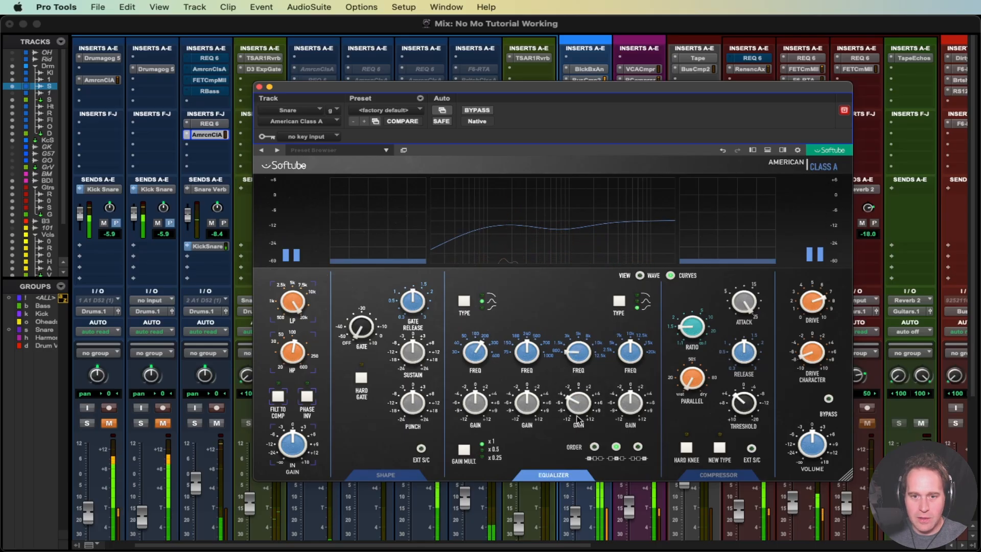
scroll(575, 406, "down", 5)
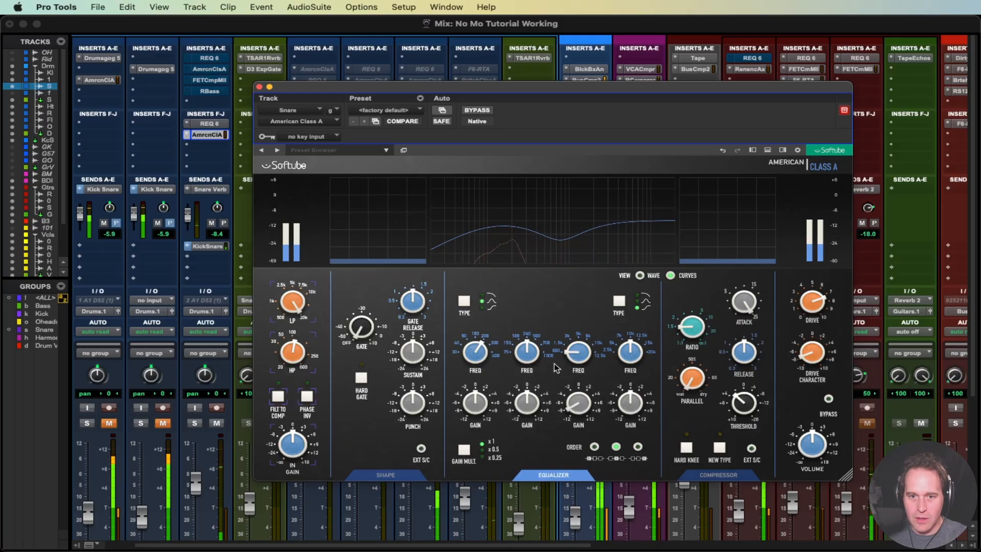
Boost the low EQ band's gain to about 6 dB, compare Bell with Shelf, and keep Shelf
mouse_move(483, 400)
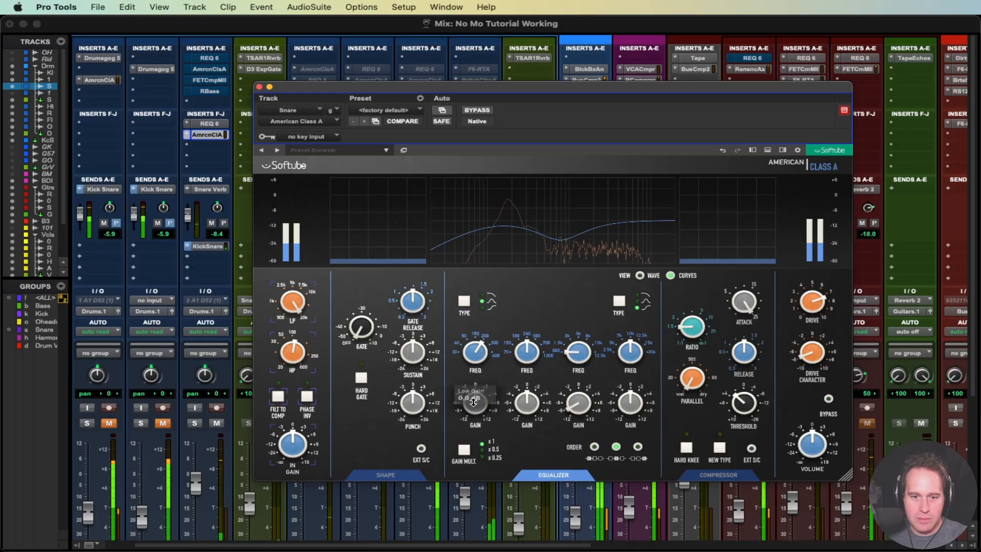
left_click(473, 299)
left_click_drag(474, 400, 475, 386)
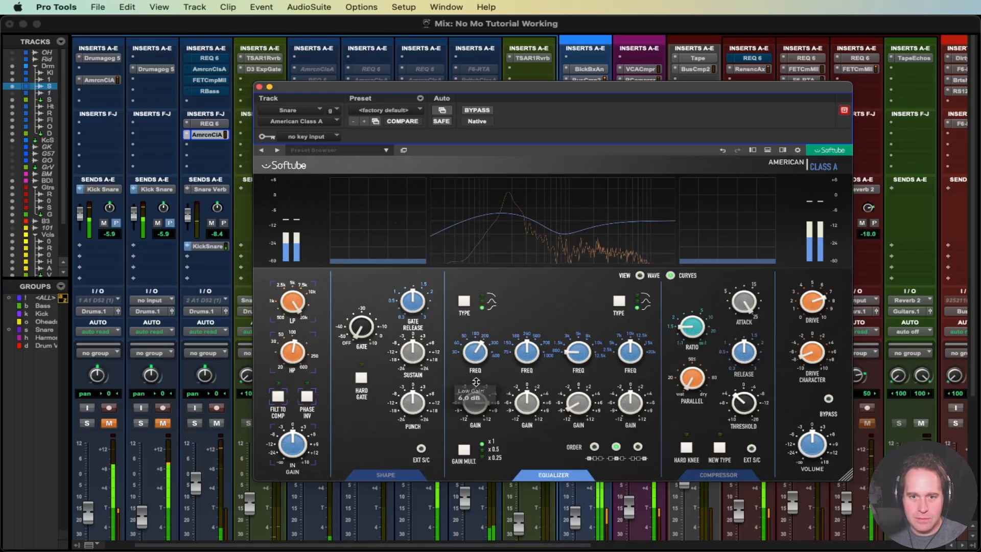
left_click(485, 305)
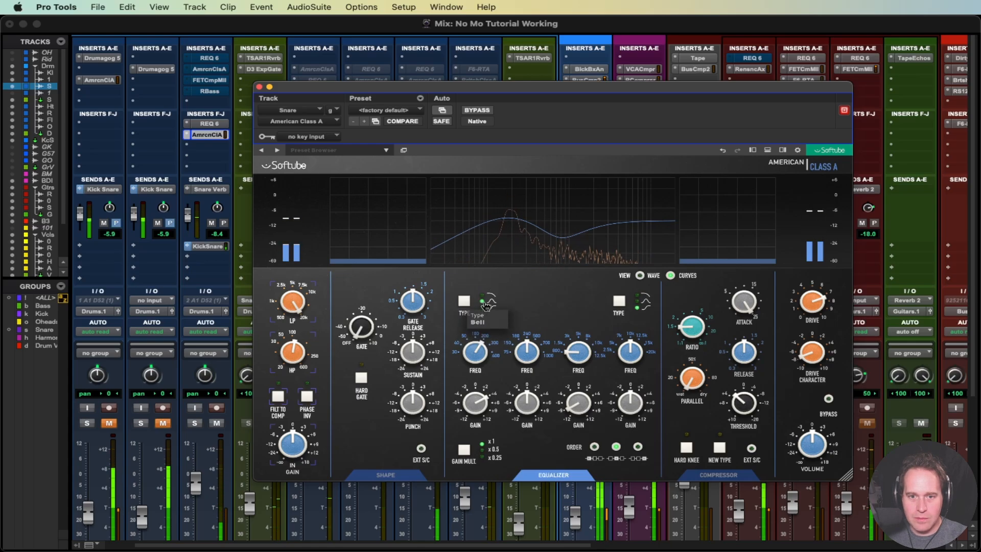
left_click(485, 310)
left_click(484, 310)
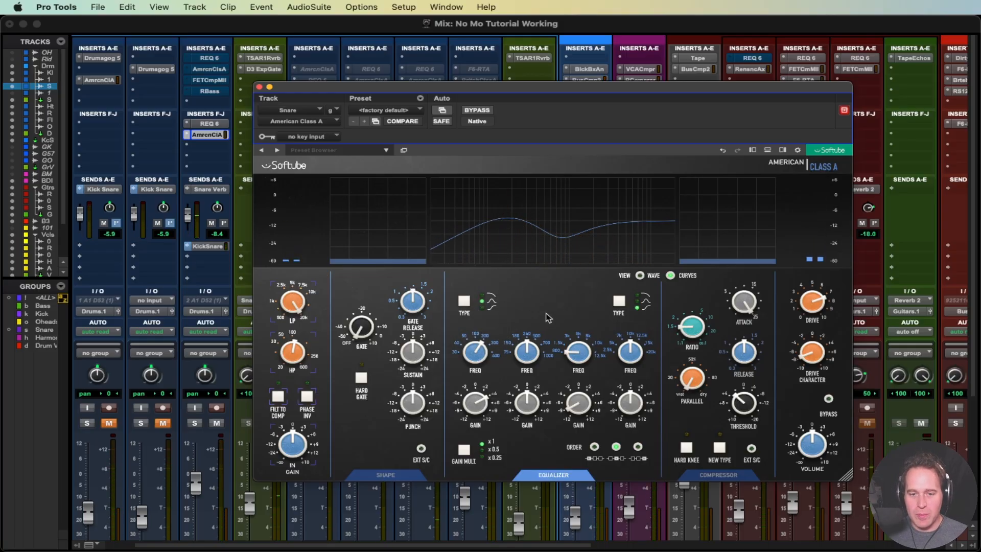
left_click(483, 302)
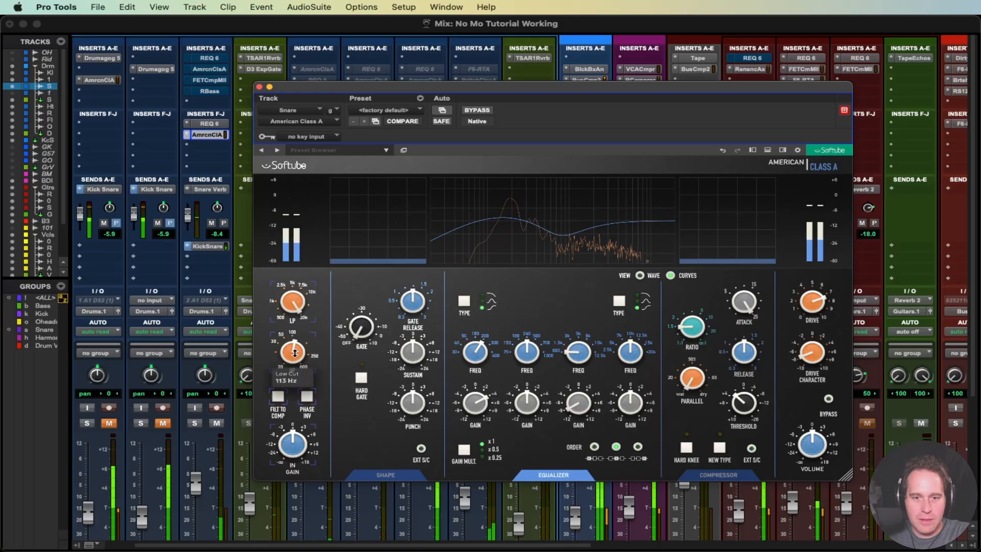
Raise the low cut slightly above 113 Hz and give the low-mid band a small cut at a frequency above 500 Hz
left_click_drag(296, 353, 296, 350)
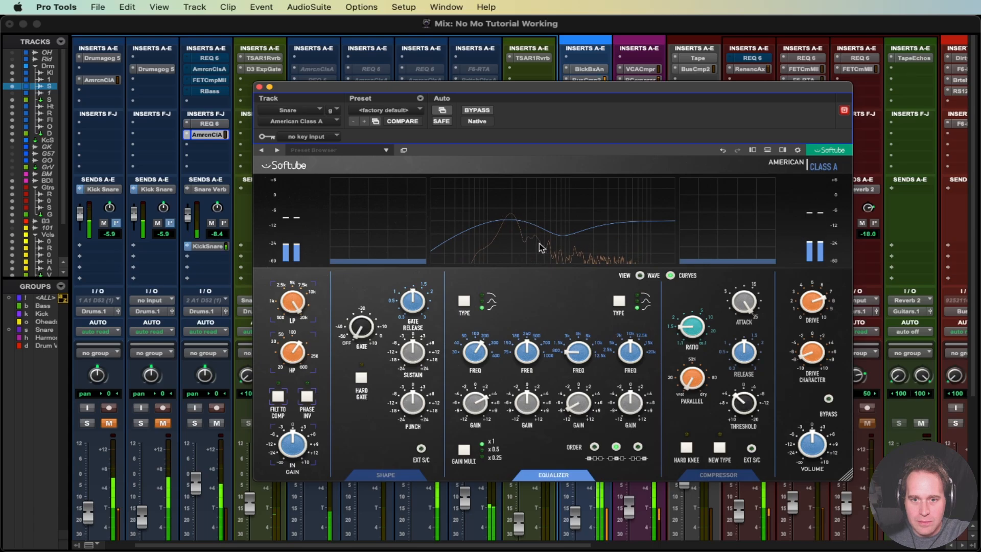
left_click_drag(526, 356, 527, 347)
mouse_move(526, 402)
left_mouse_down()
mouse_move(512, 420)
mouse_move(527, 402)
mouse_move(526, 366)
mouse_move(527, 387)
left_mouse_up()
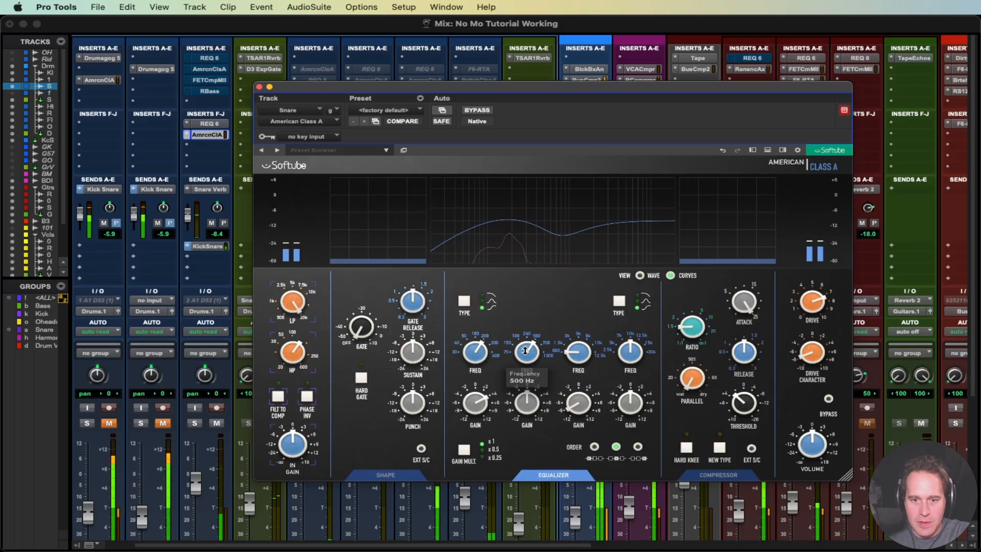
left_click_drag(526, 408, 523, 411)
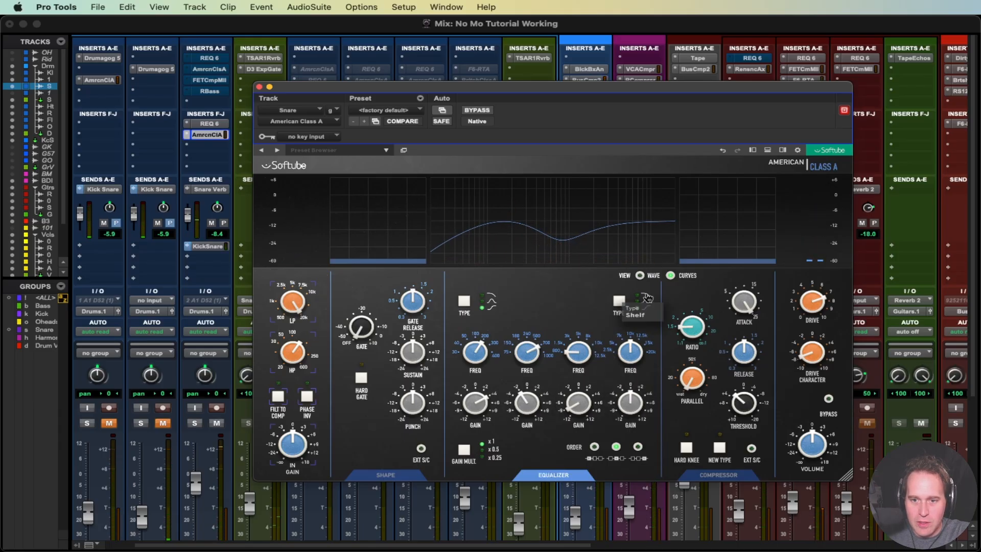
key("space")
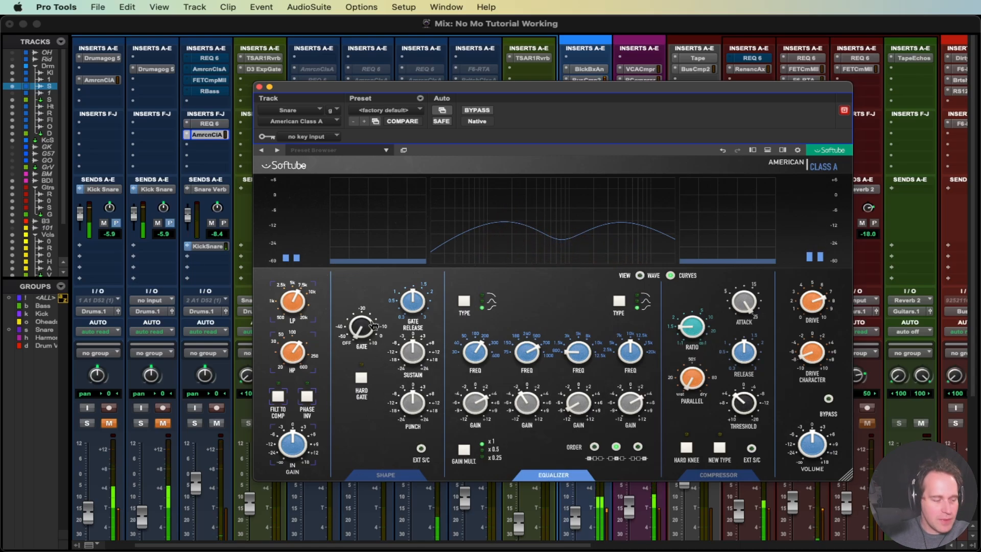
Try the Shape section's gate at thresholds between -51.2 and -30.3 dB during playback, with a little Punch added
mouse_move(356, 319)
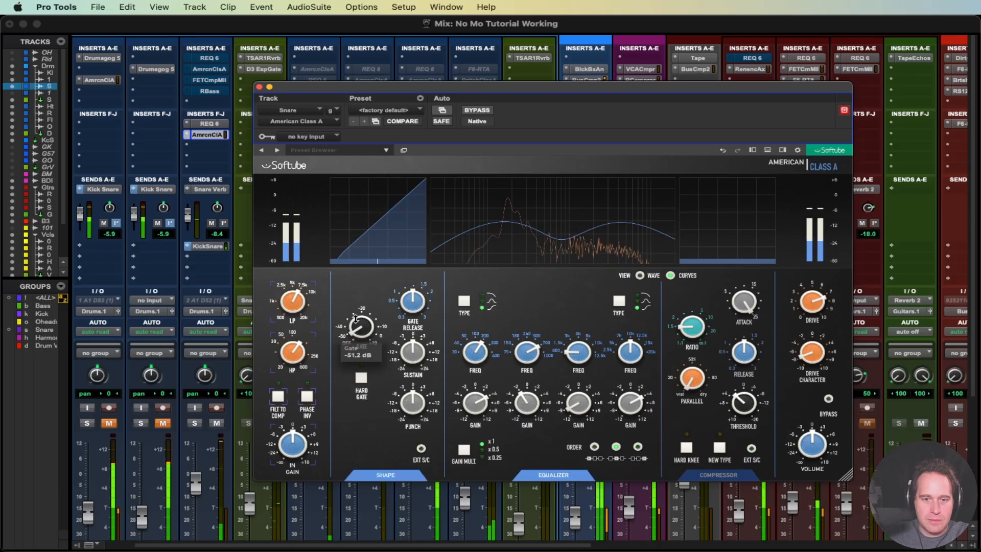
left_click_drag(354, 296, 354, 294)
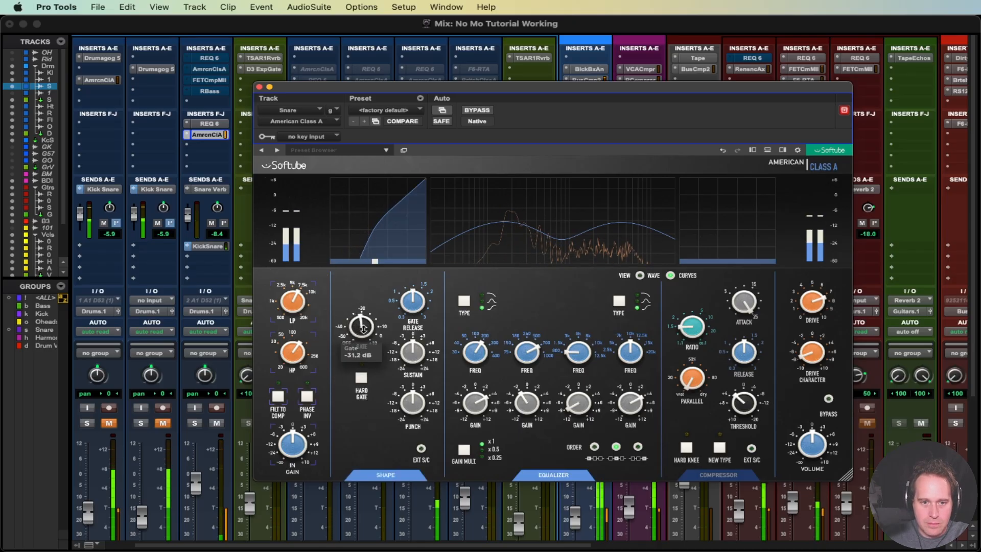
mouse_move(410, 301)
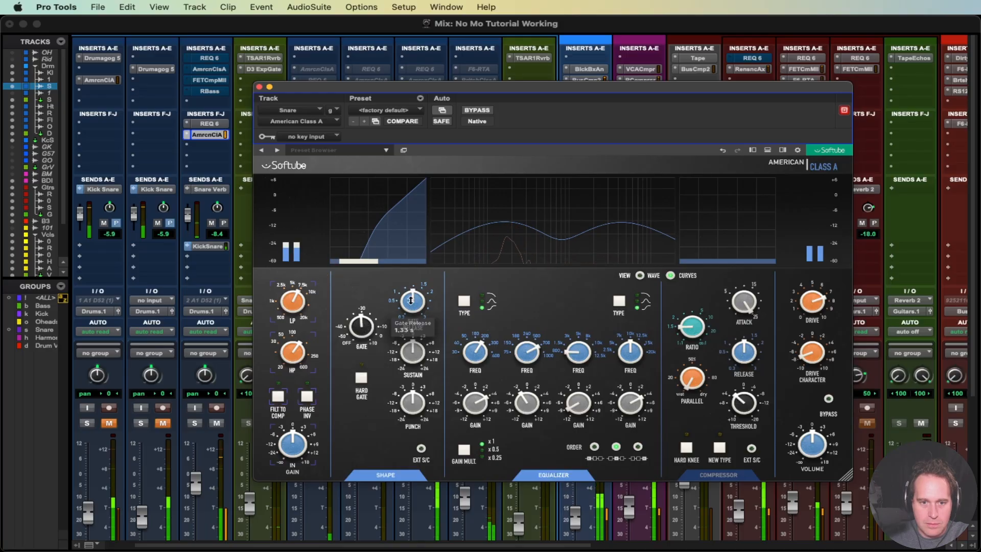
mouse_move(362, 335)
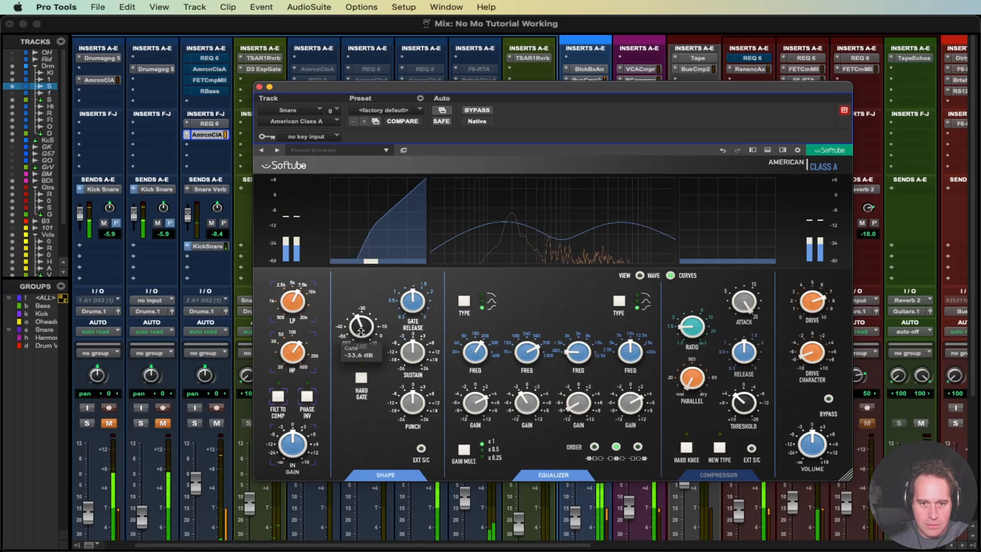
mouse_move(403, 402)
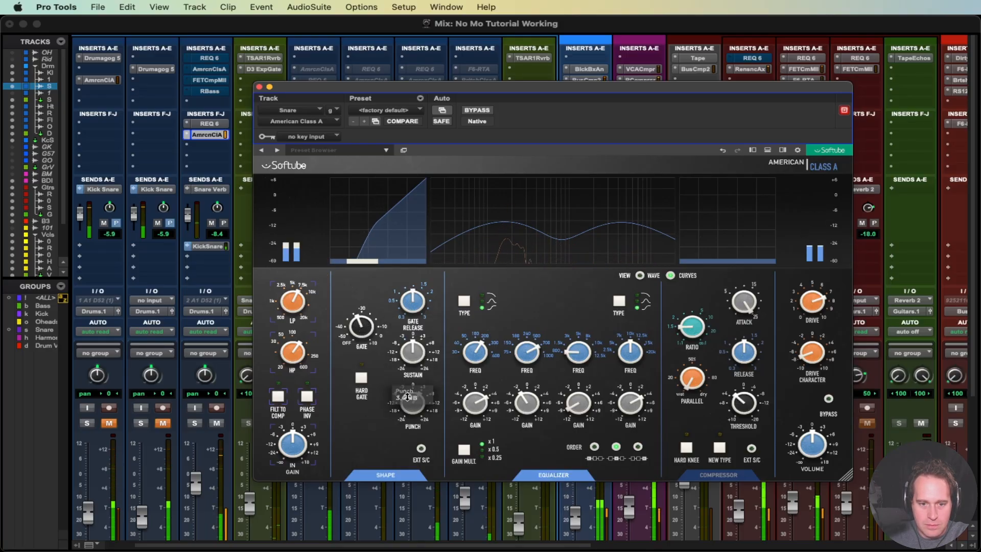
mouse_move(409, 359)
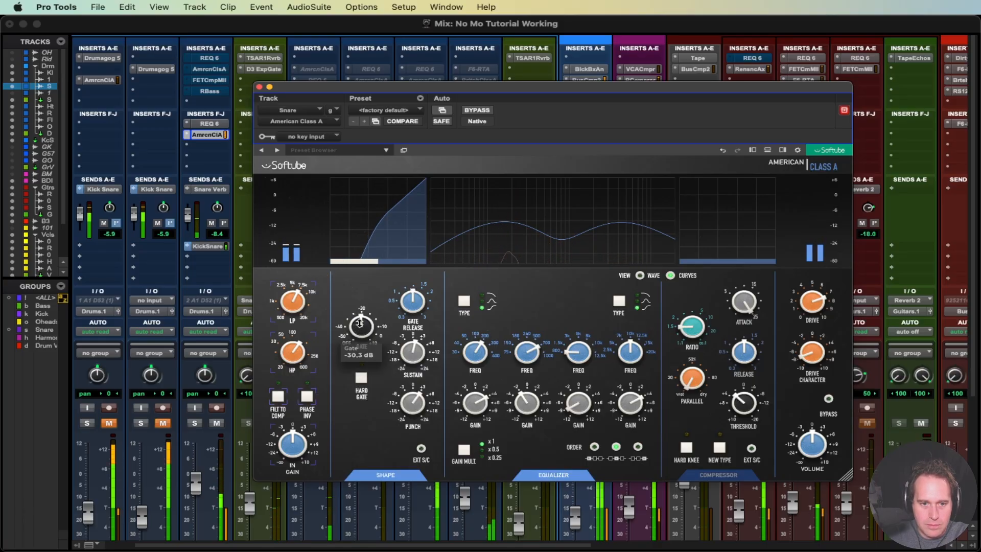
left_click_drag(362, 323, 358, 330)
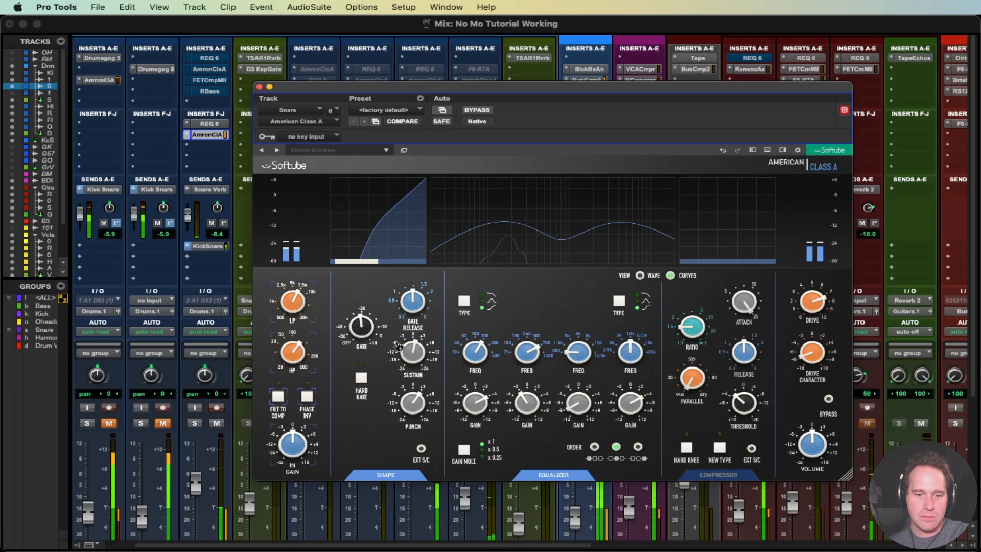
Try stronger Sustain and Punch boosts with the gate engaged, and reset the Shape section's gate, Sustain and Punch
mouse_move(408, 354)
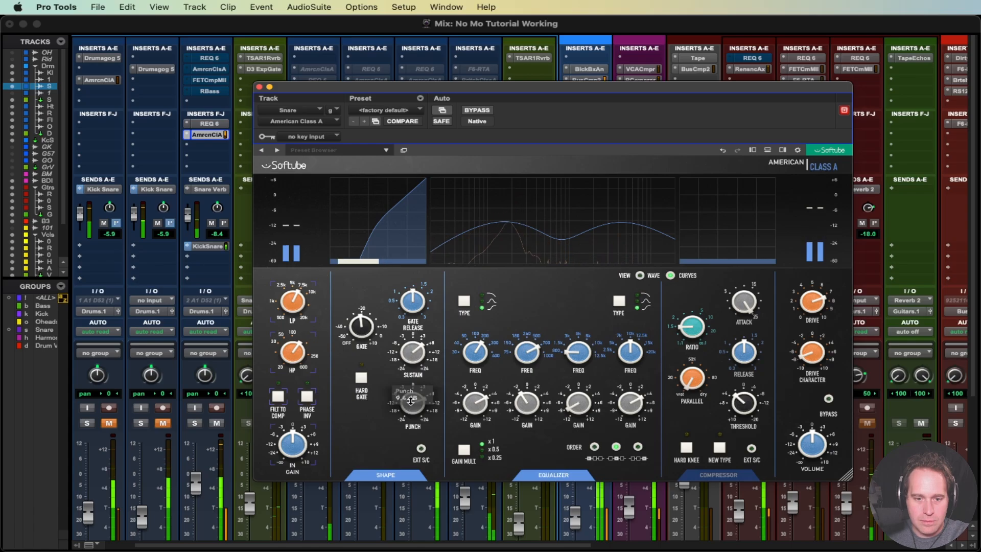
mouse_move(356, 331)
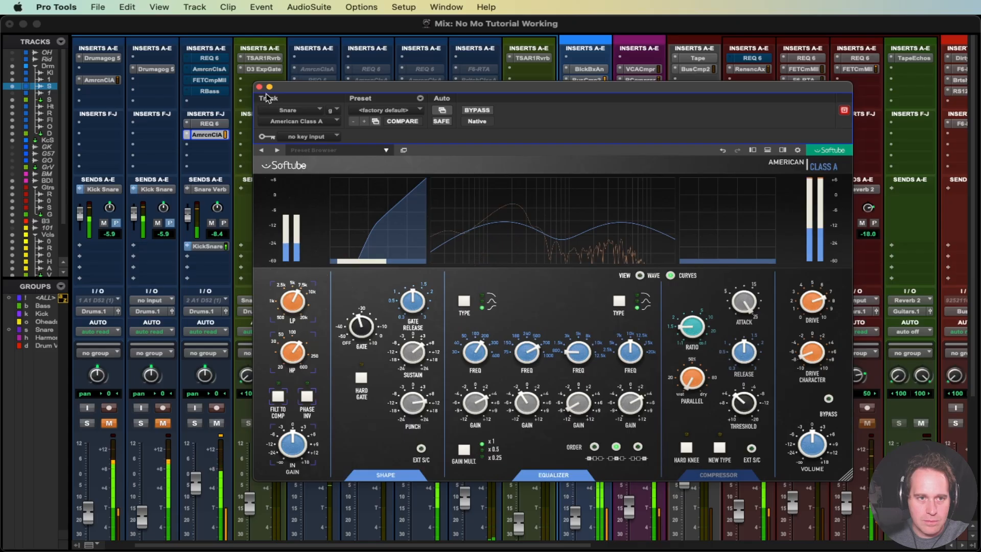
mouse_move(358, 384)
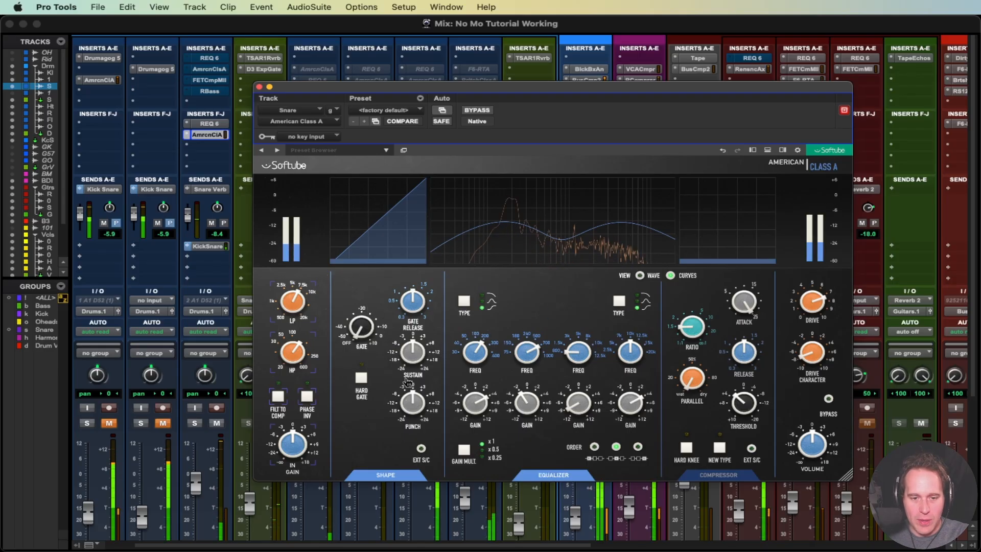
Boost Punch and Sustain with the gate off, and close the American Class A window
left_click_drag(414, 401, 418, 393)
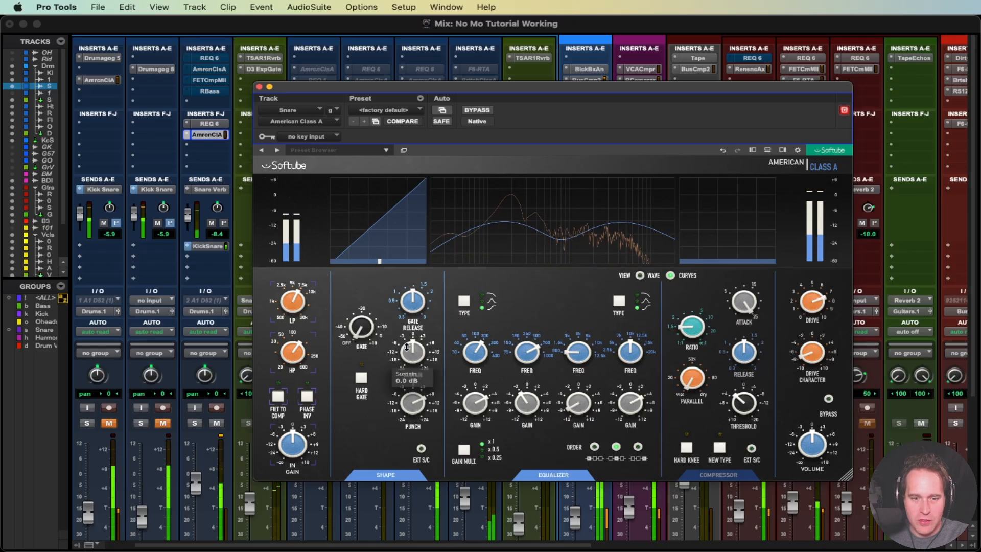
left_click_drag(412, 347, 411, 345)
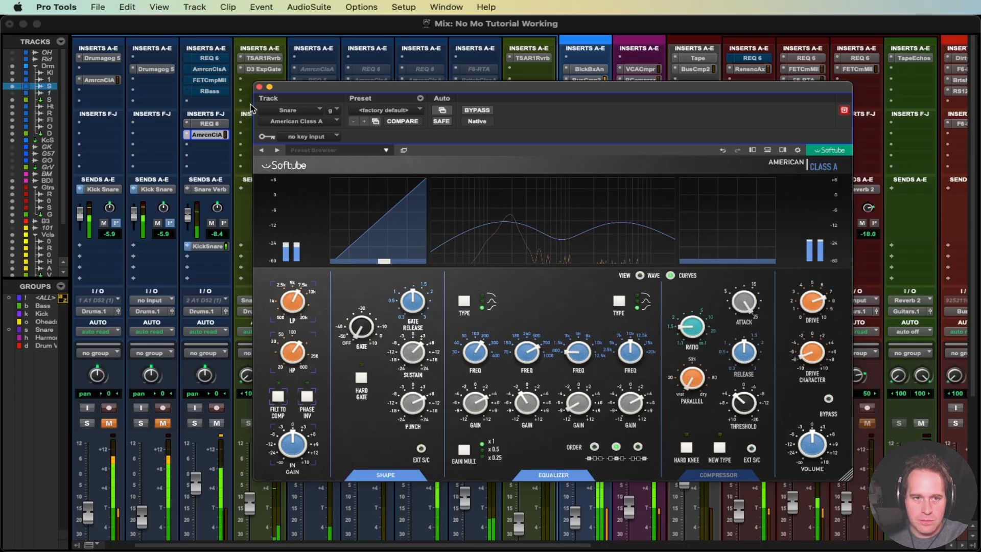
left_click(259, 87)
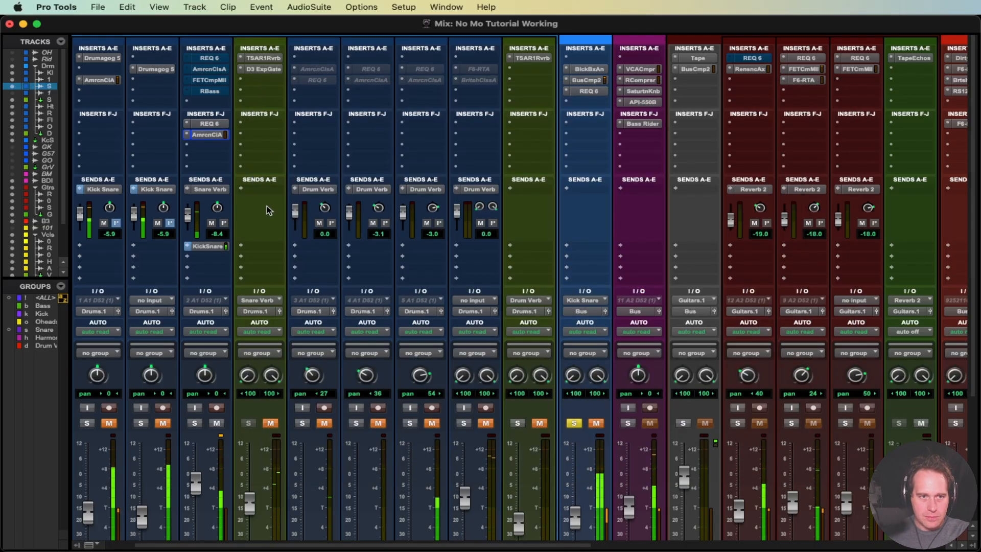
Insert FET Compressor Mk II (mono) after American Class A on the Snare track and reposition its window
left_click(199, 150)
mouse_move(240, 147)
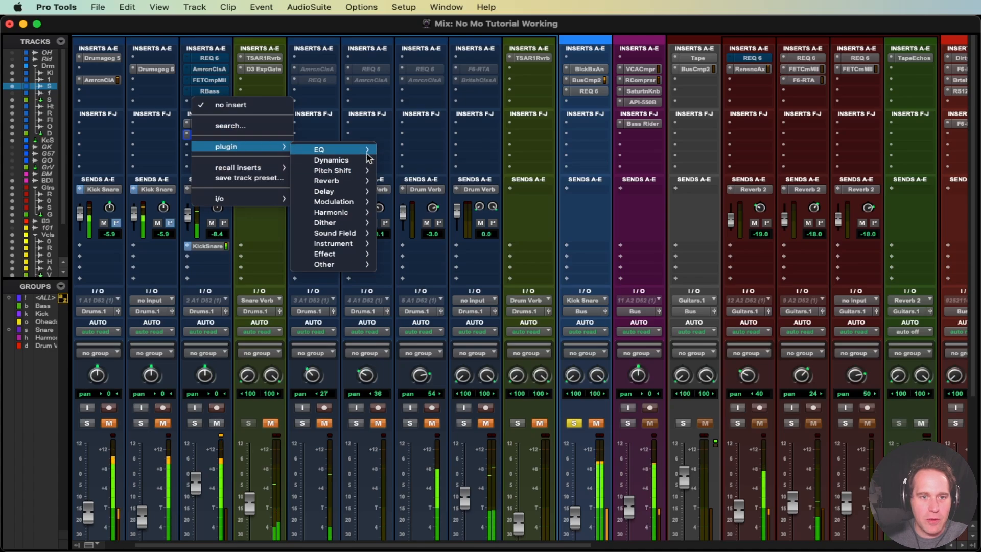
mouse_move(331, 160)
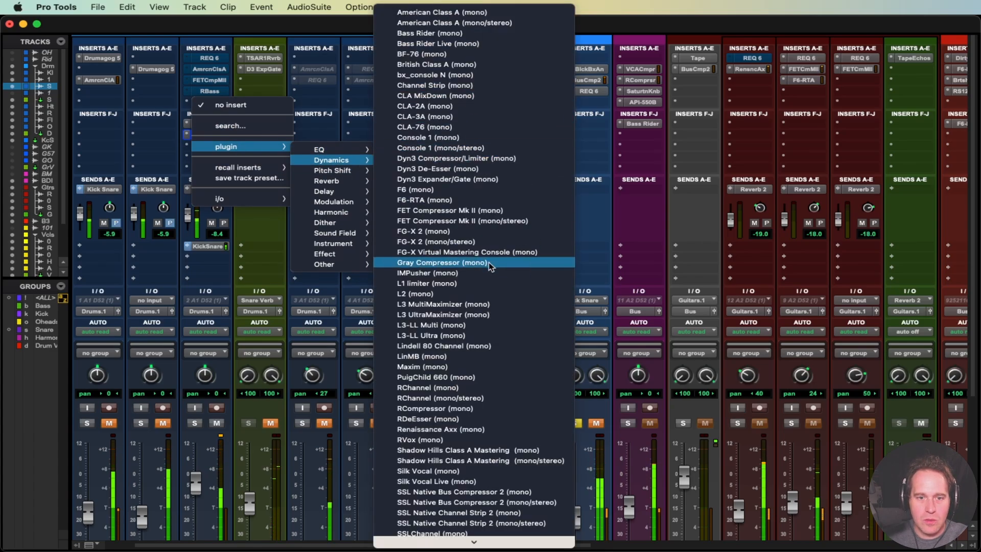
left_click(484, 210)
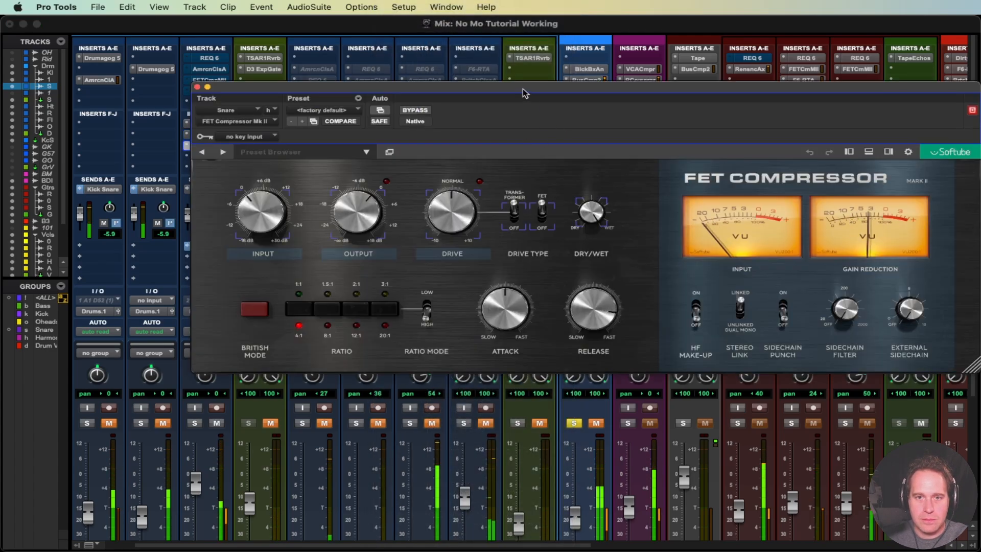
left_click_drag(525, 93, 482, 97)
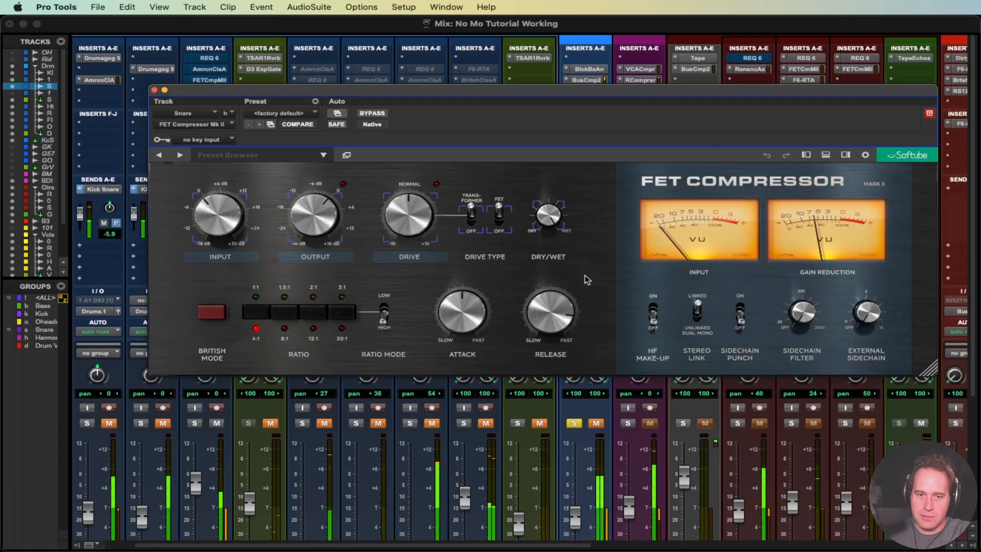
Give the FET Compressor a faster release and an 8:1 ratio, and raise its Drive slightly above normal
mouse_move(557, 300)
left_click_drag(552, 312, 553, 299)
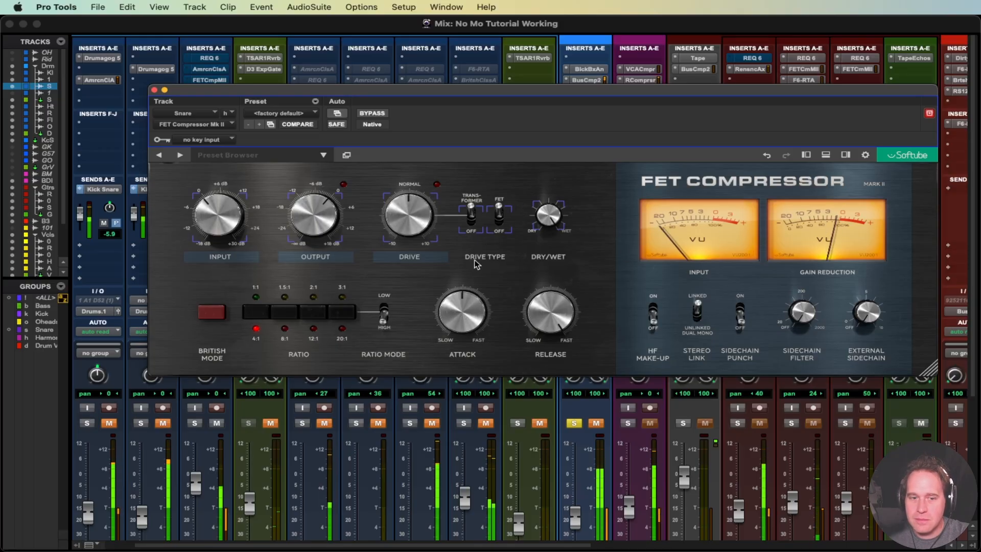
left_click(281, 311)
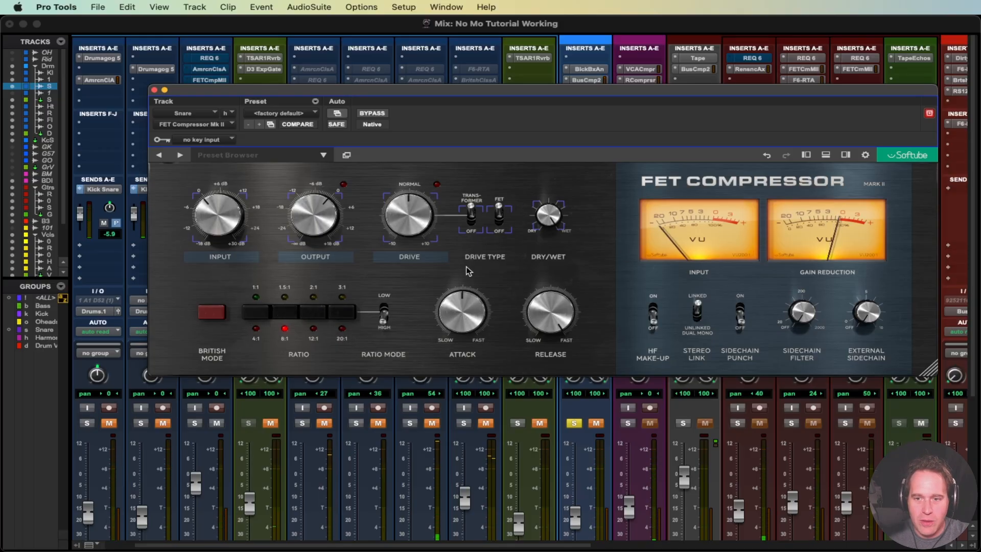
mouse_move(473, 320)
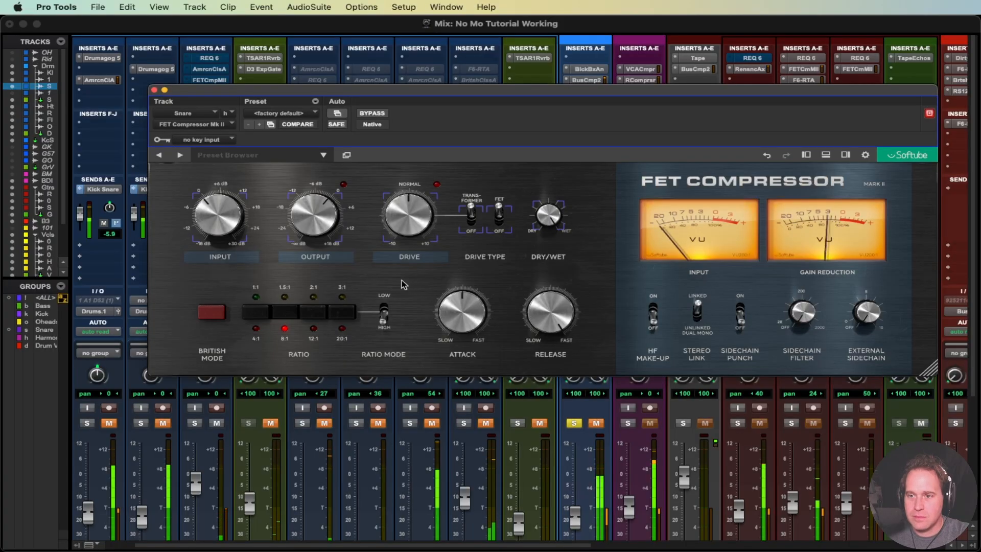
mouse_move(417, 227)
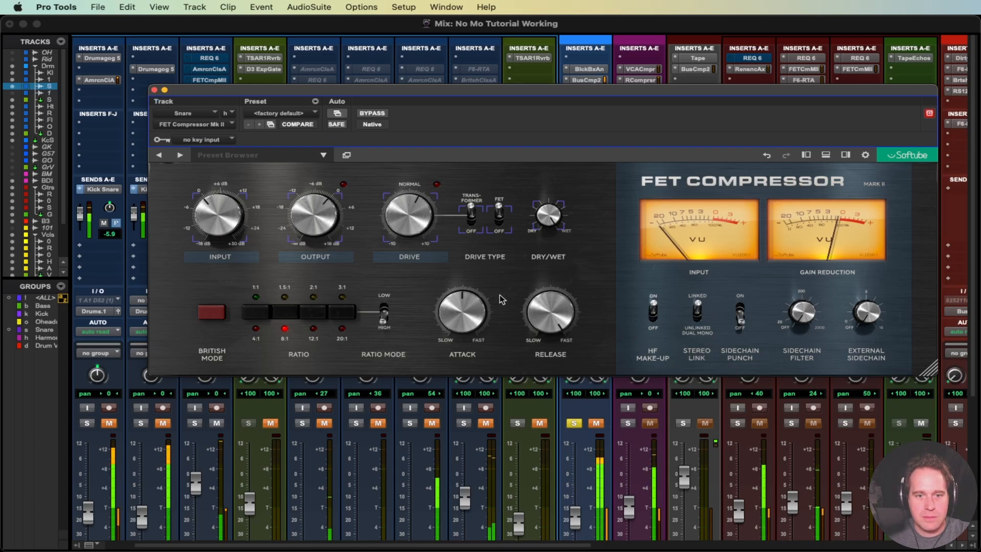
Toggle the FET Compressor's HF make-up switch on the Snare track and close the plug-in window
left_click(652, 311)
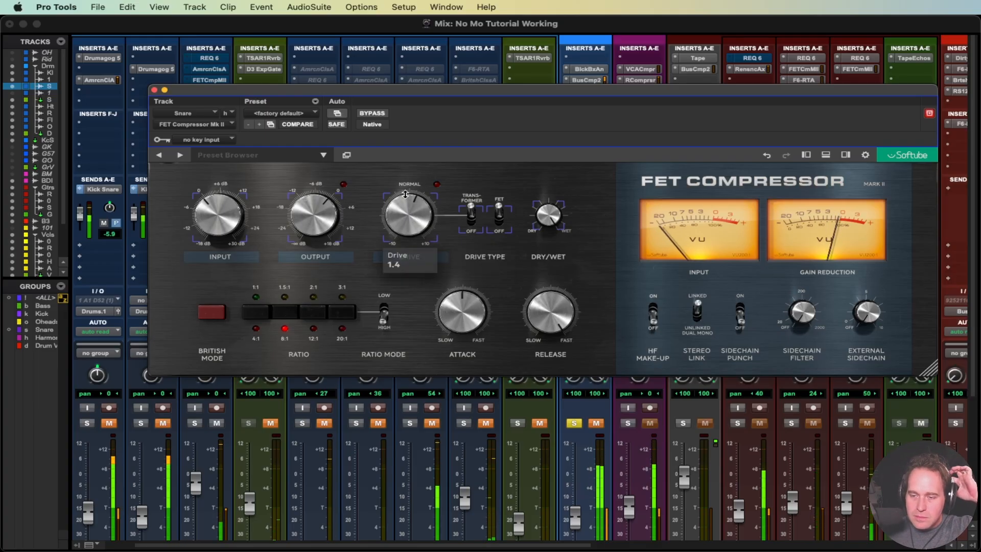
left_click(154, 90)
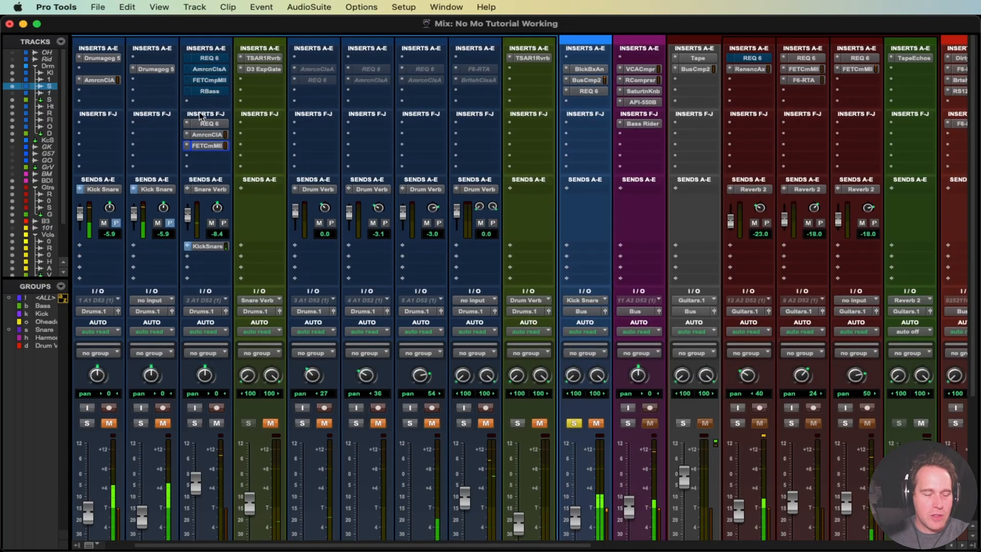
Insert RBass (mono) after FET Compressor Mk II on the Snare track, set its frequency to 187, and reposition its window
left_click(201, 156)
mouse_move(234, 160)
mouse_move(334, 173)
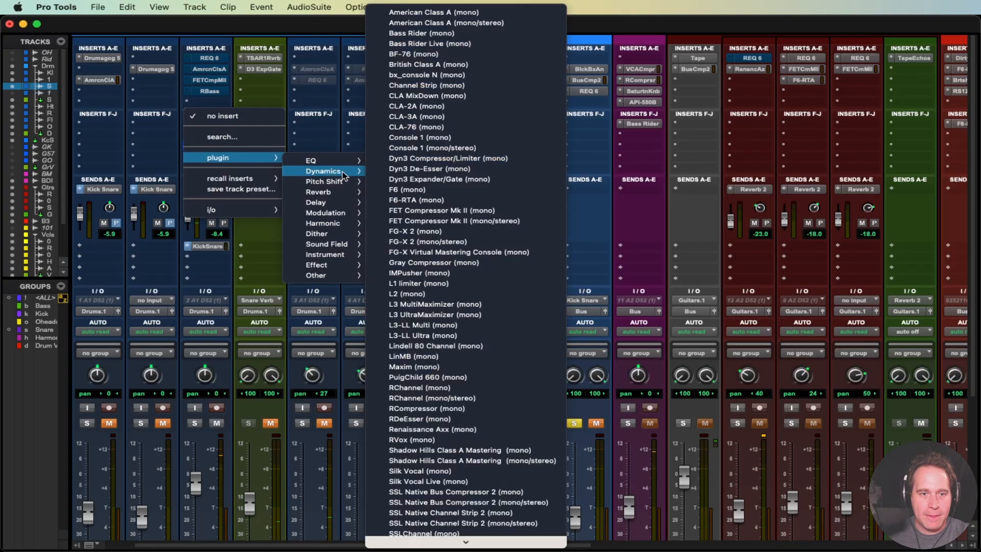
mouse_move(327, 276)
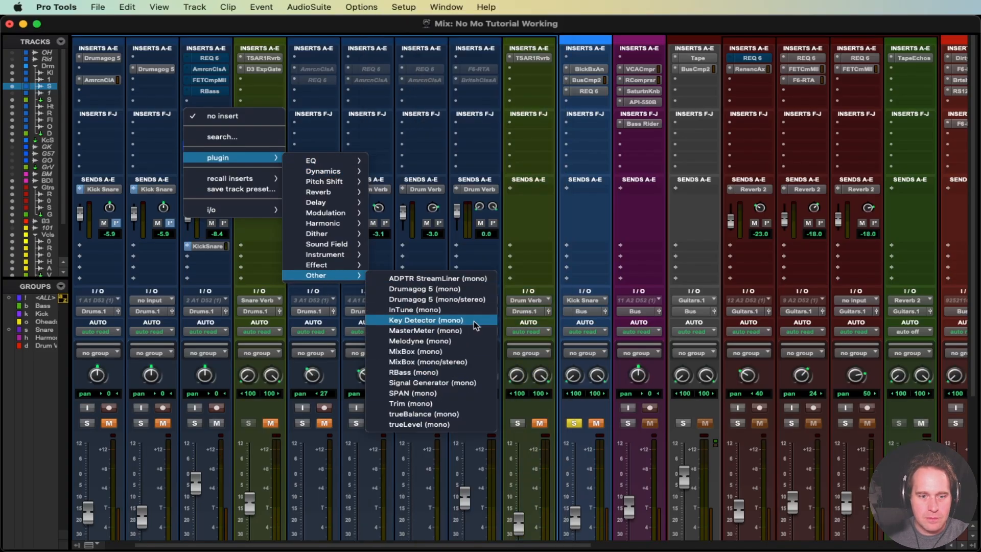
left_click(470, 377)
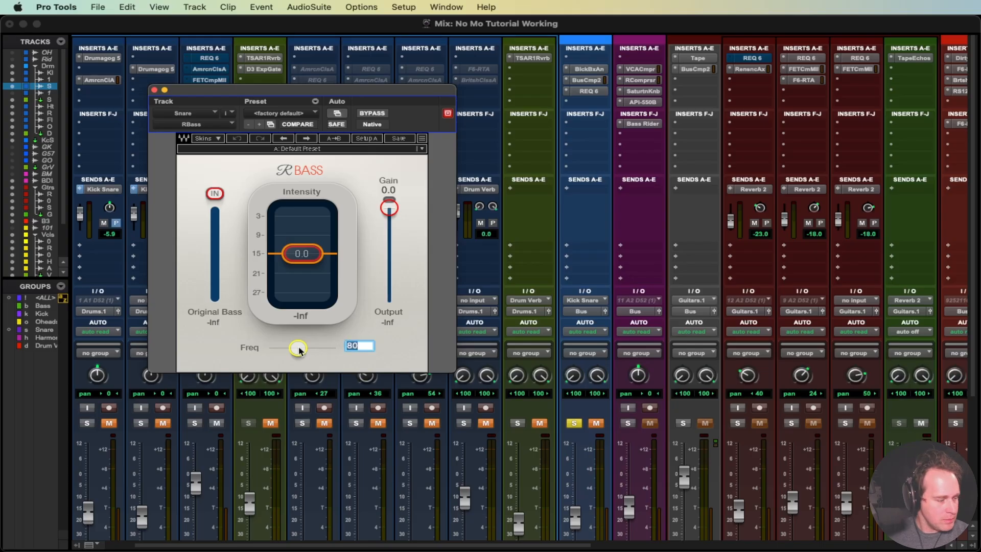
key("Return")
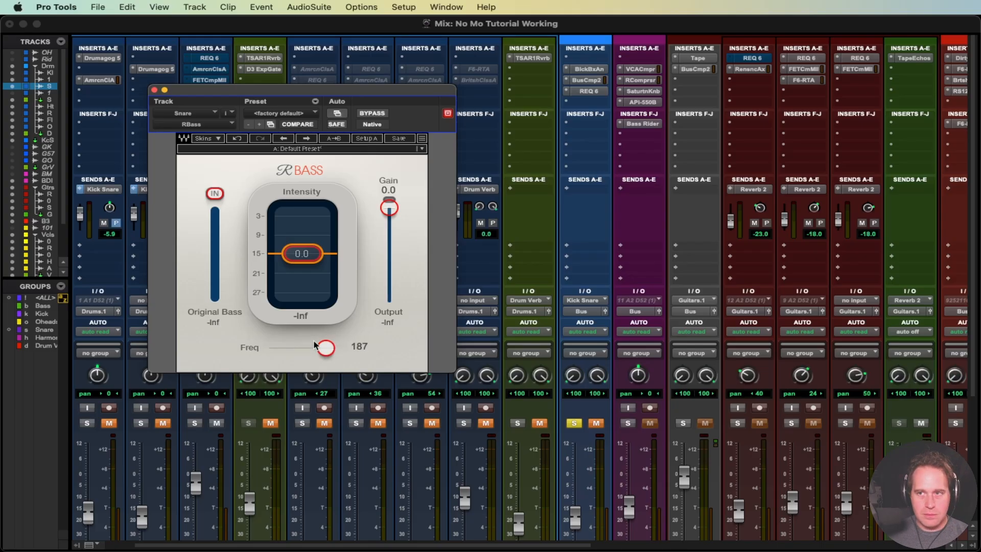
left_click_drag(314, 99, 533, 127)
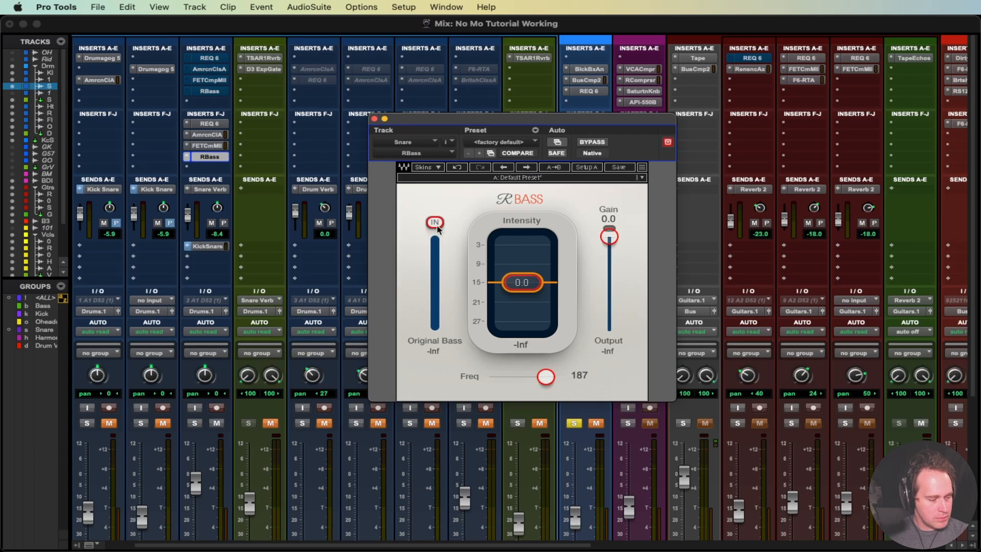
Lower the RBass intensity to about -18.5 during playback from the Edit window, close the plug-in, and return to the Mix window
key("super+equal")
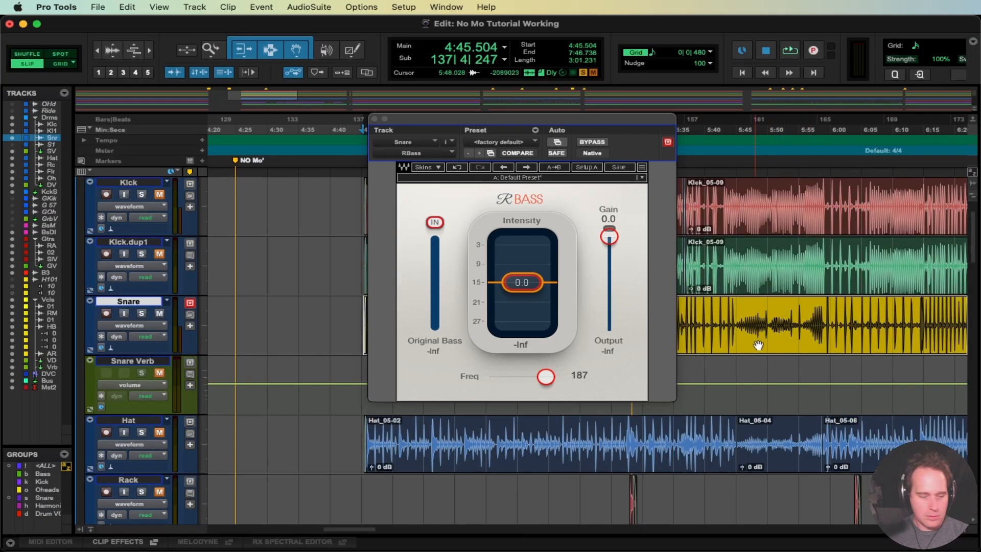
key("space")
left_click_drag(522, 286, 522, 316)
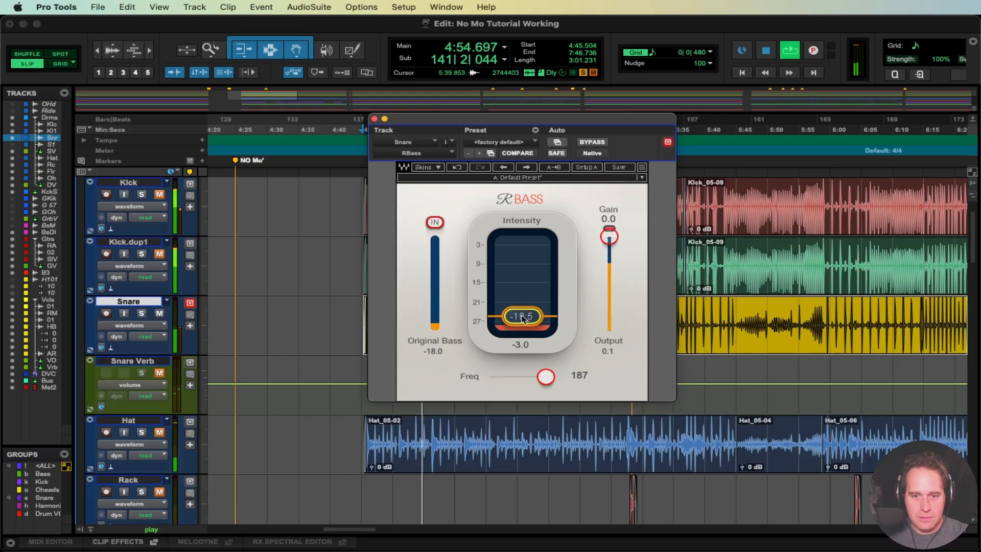
left_click(374, 118)
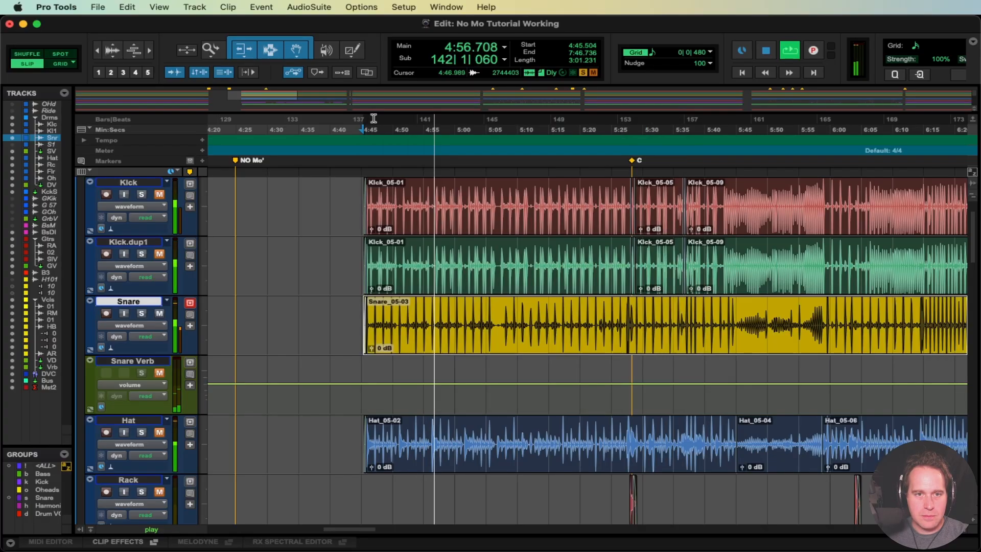
key("super+equal")
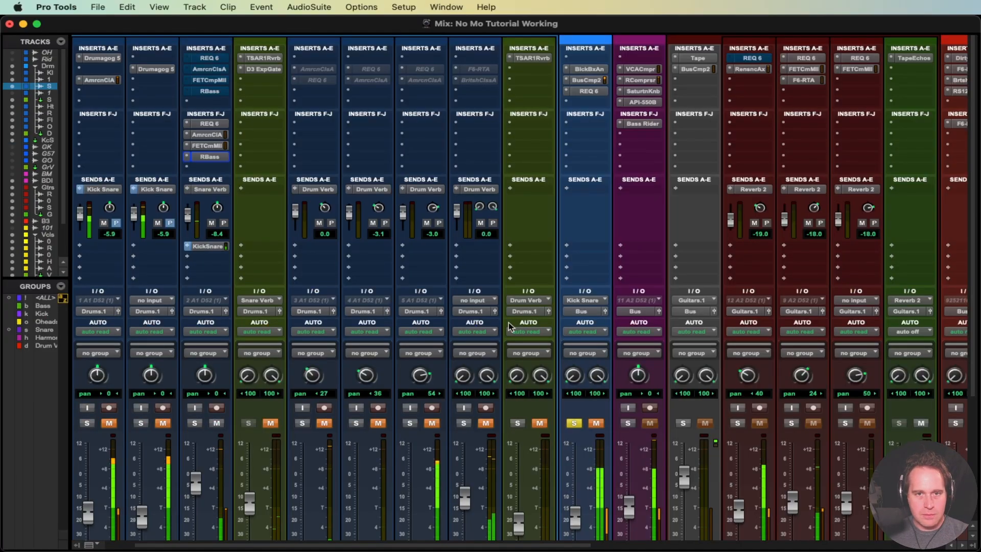
Unmute the Kick Snare bus during playback
scroll(443, 333, "down", 1)
scroll(443, 333, "up", 1)
scroll(444, 333, "down", 1)
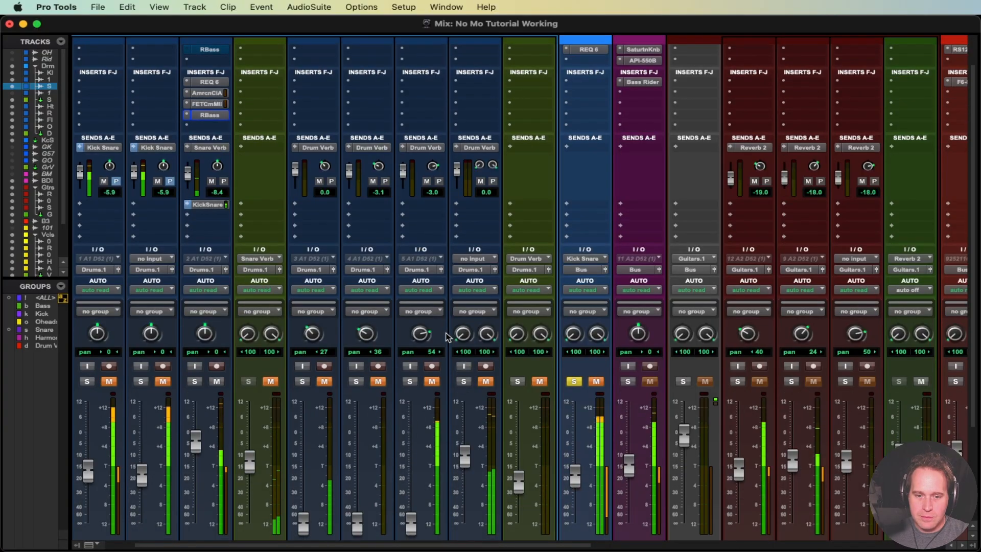
scroll(511, 327, "down", 2)
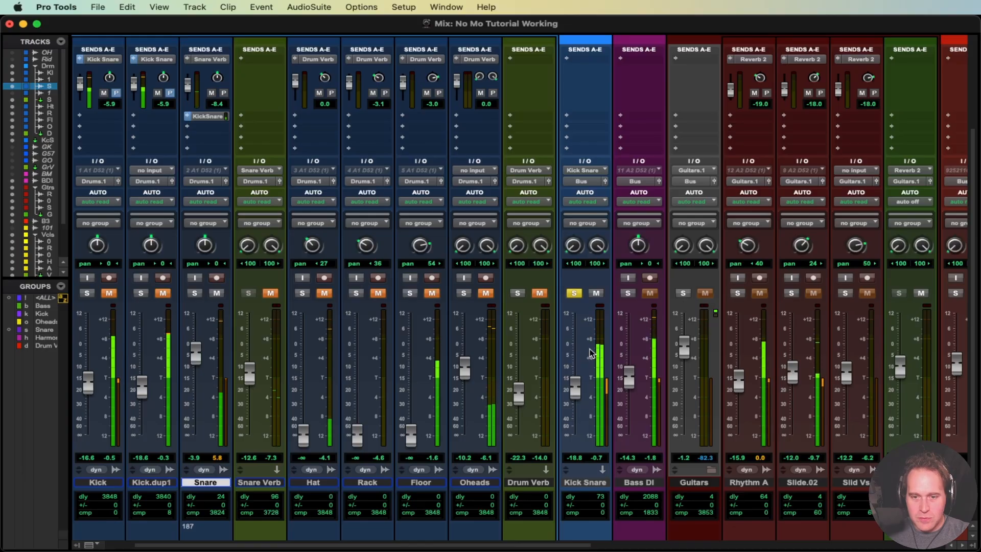
scroll(572, 344, "up", 3)
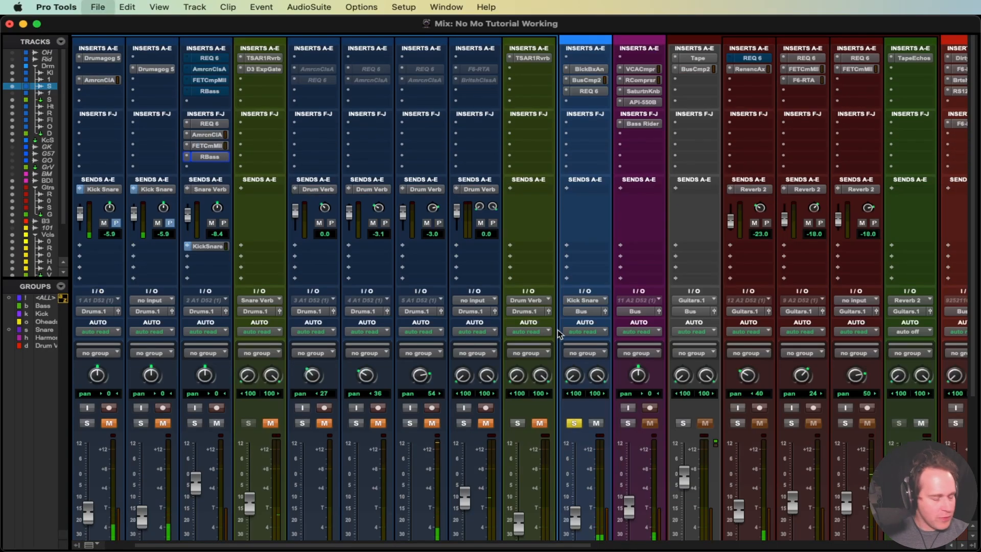
Examine the Kick Snare bus in the mixer, including its inserts, fader level and the sends feeding it
scroll(560, 333, "down", 4)
scroll(563, 332, "up", 3)
scroll(584, 435, "down", 3)
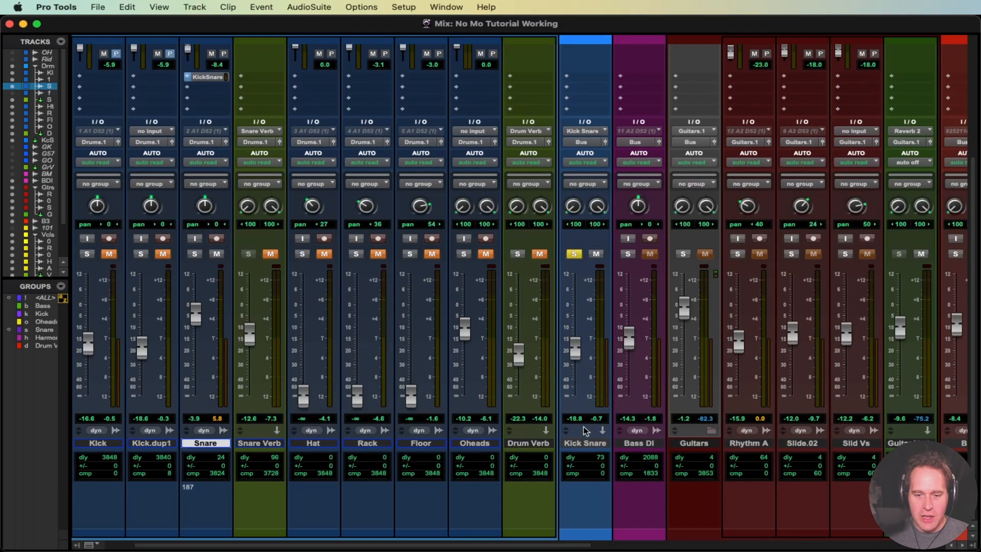
scroll(603, 378, "up", 4)
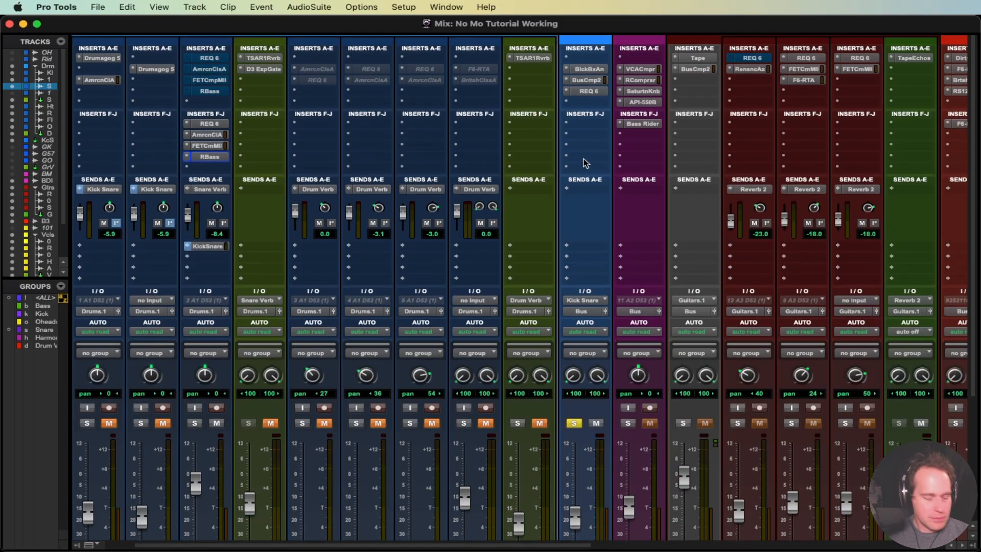
scroll(613, 269, "down", 4)
scroll(653, 269, "up", 4)
scroll(582, 378, "down", 3)
scroll(564, 384, "up", 2)
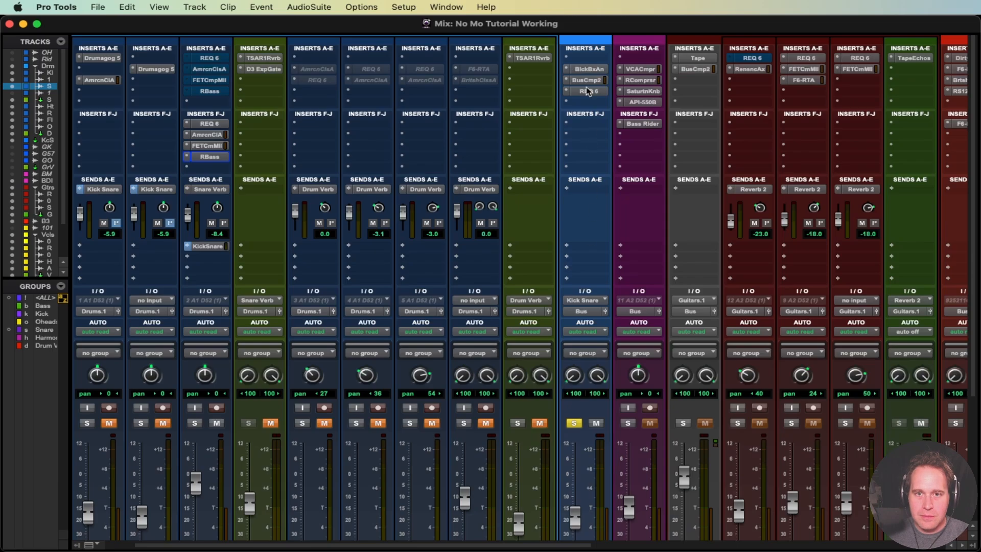
Review the Kick Snare bus plug-ins in order: Black Box Analog Design HG-2, Bus Compressor 2 and REQ 6
left_click(587, 70)
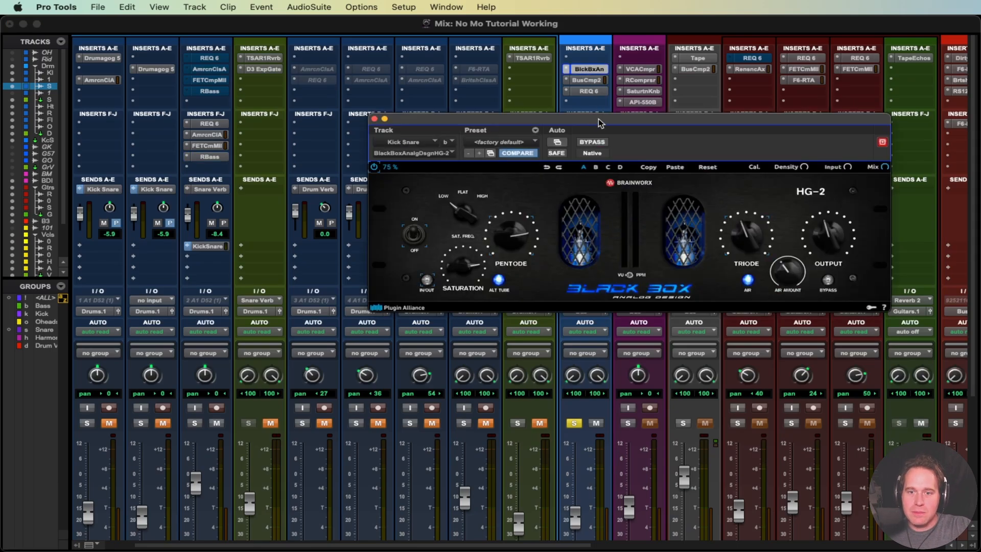
left_click(587, 81)
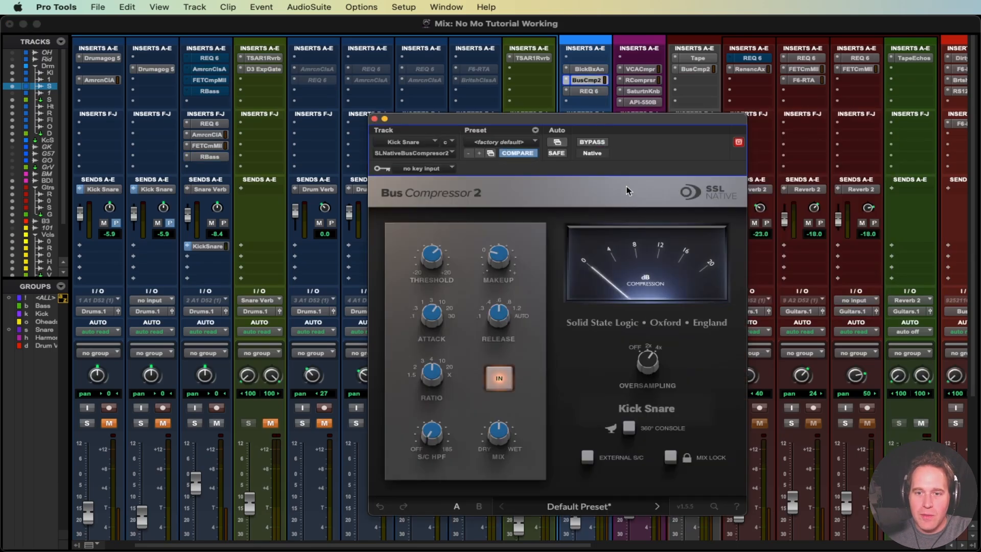
left_click(587, 91)
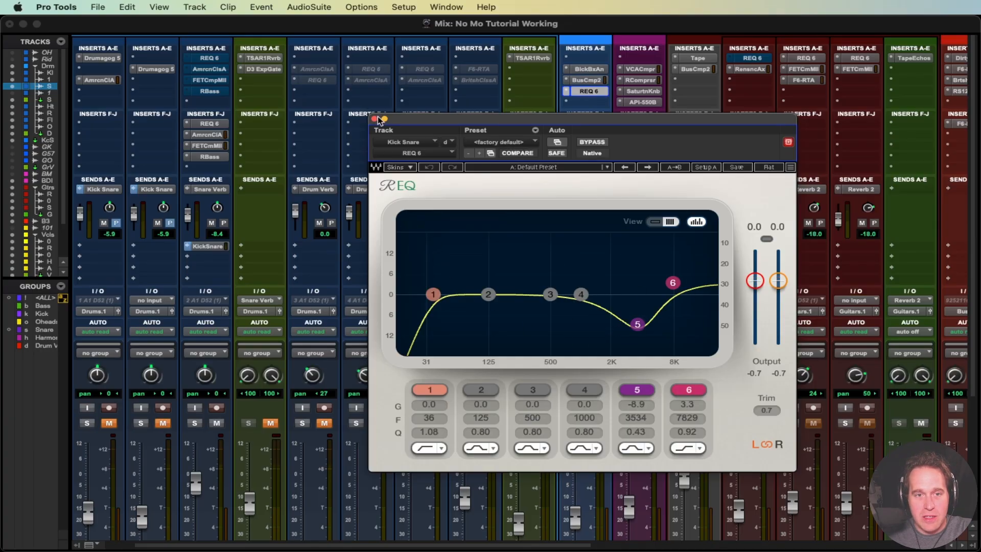
Compare the Kick Snare bus with REQ 6 bypassed and active during playback, and close the EQ window
key("space")
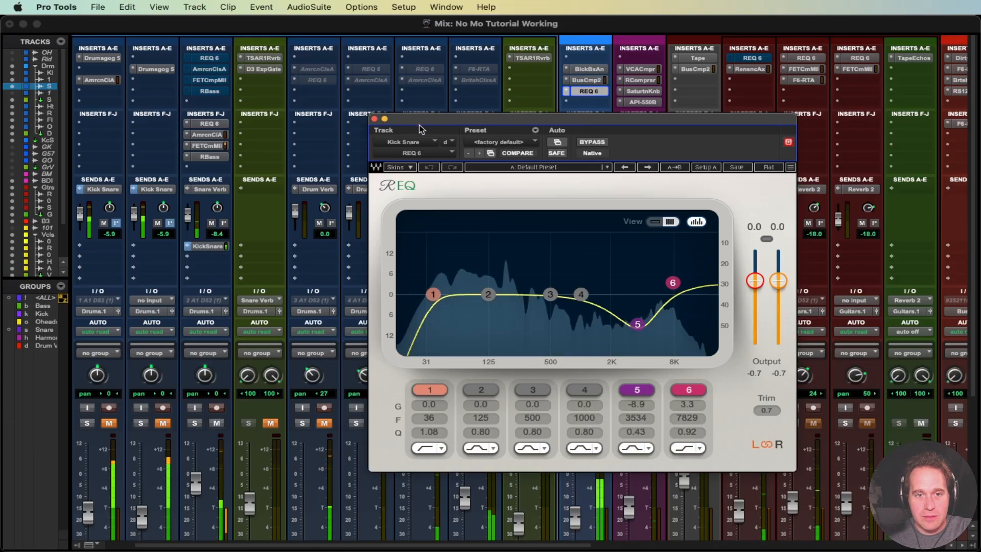
left_click(601, 143)
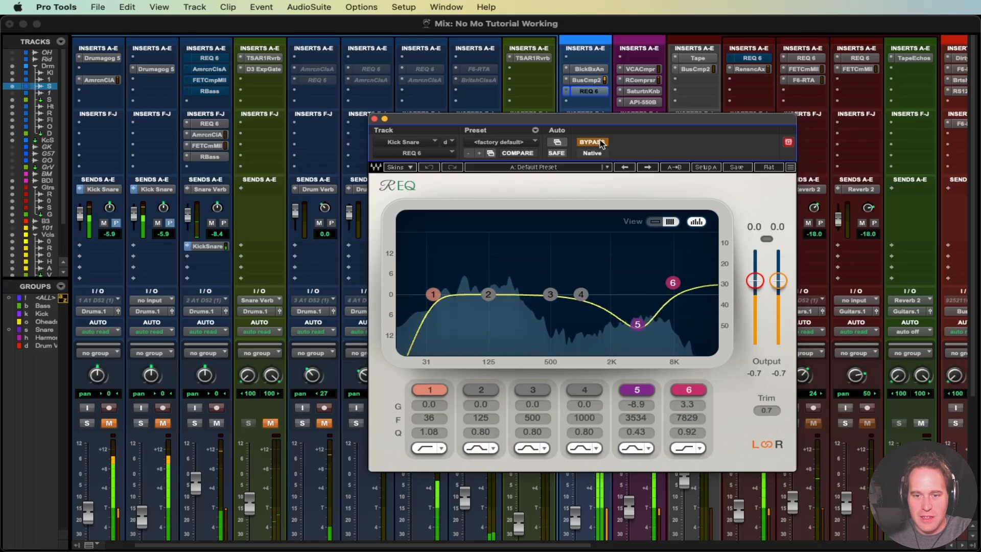
left_click(600, 142)
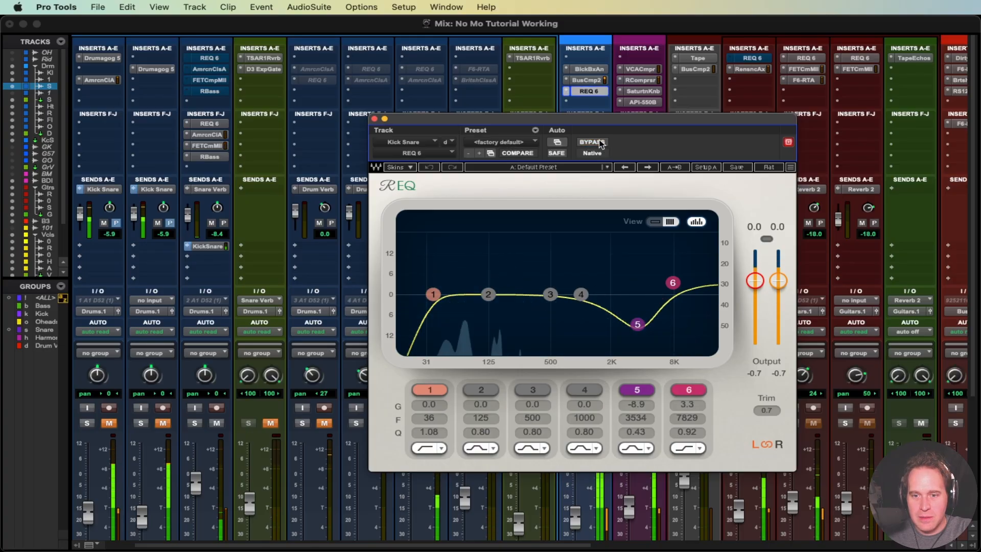
left_click(375, 119)
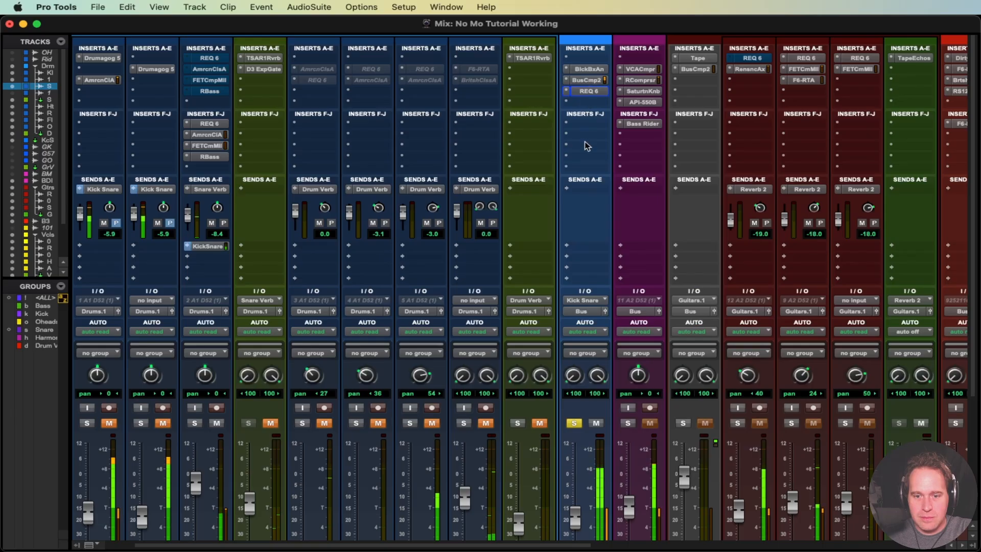
Raise the Kick Snare bus fader to -2.5 dB and unmute the Kick and Kick.dup1 tracks
scroll(587, 255, "down", 5)
left_click_drag(575, 421, 579, 385)
left_click(109, 328)
left_click(163, 329)
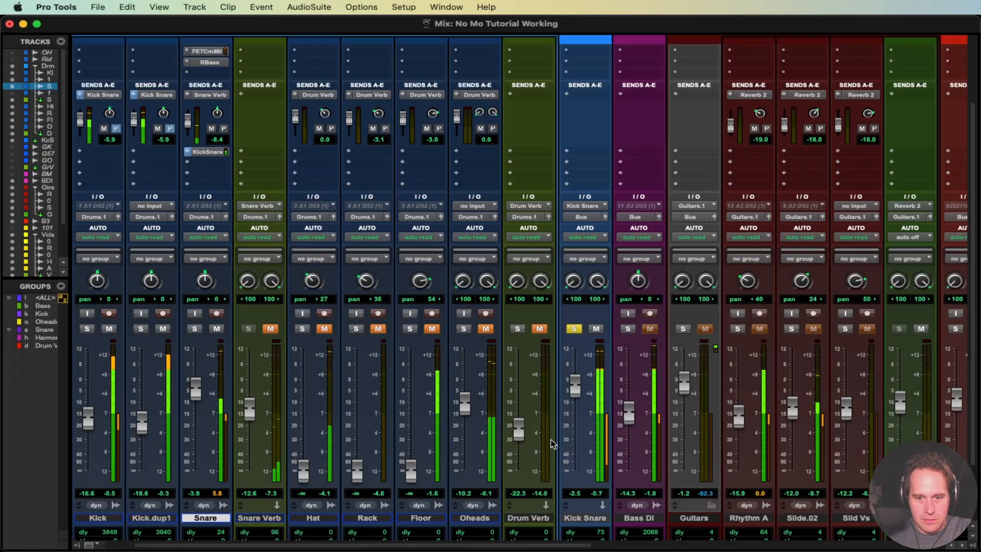
Pull the Kick Snare bus fader down to -∞ and look over the Drums folder and its channels
left_click_drag(578, 392, 575, 496)
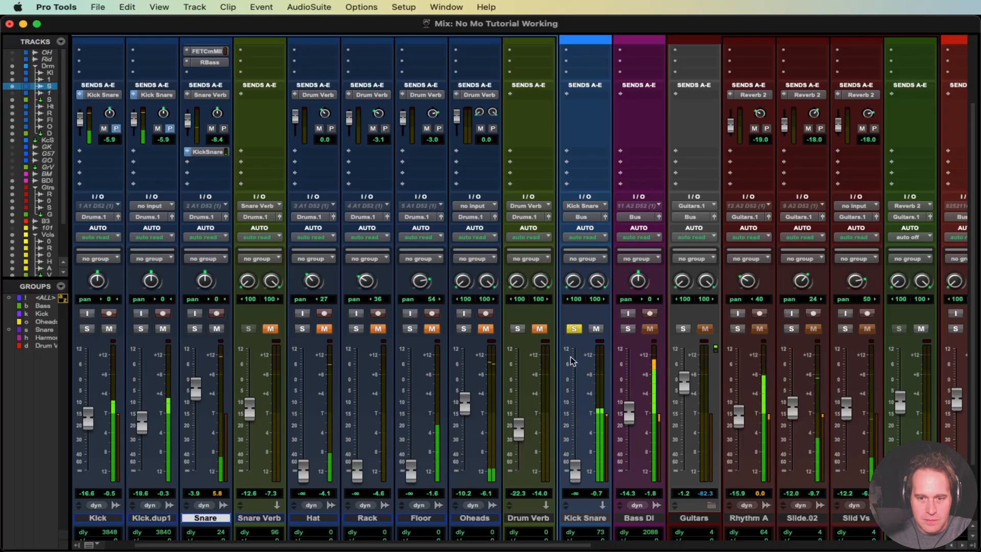
scroll(570, 365, "left", 2)
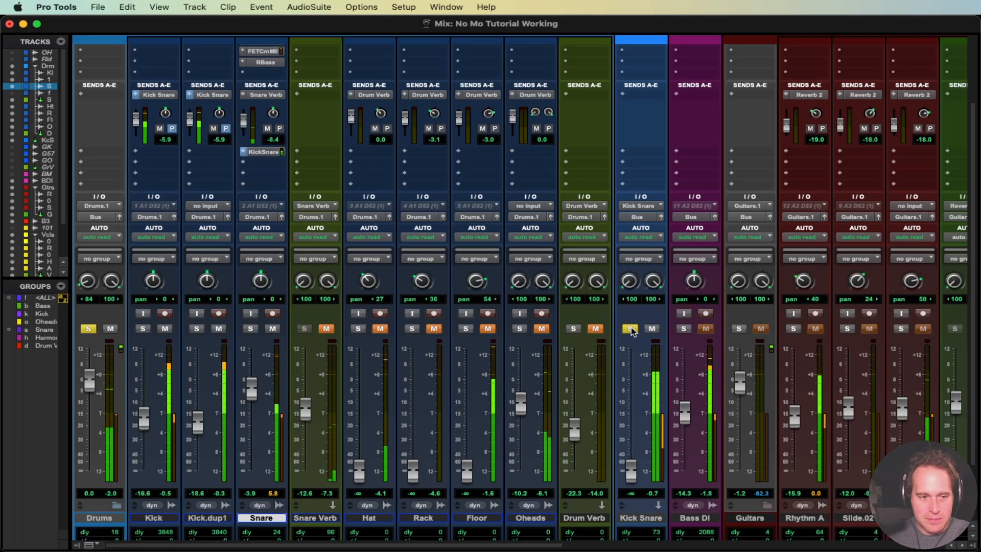
scroll(376, 431, "up", 3)
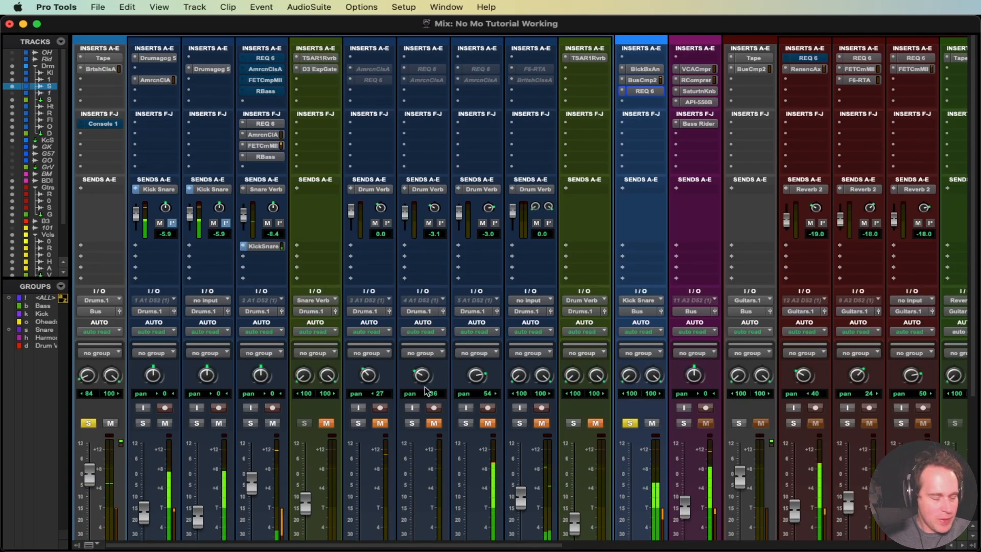
scroll(473, 368, "down", 5)
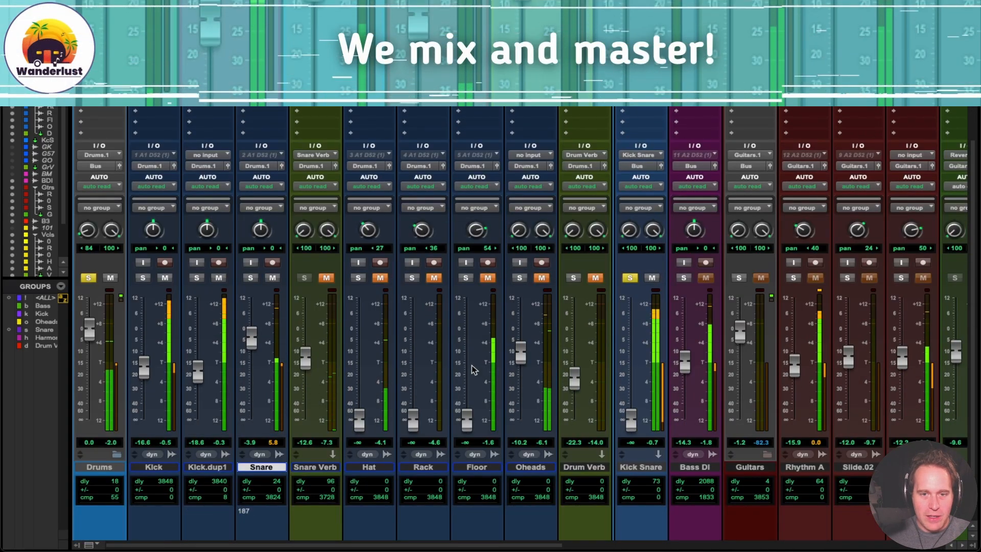
scroll(473, 369, "up", 5)
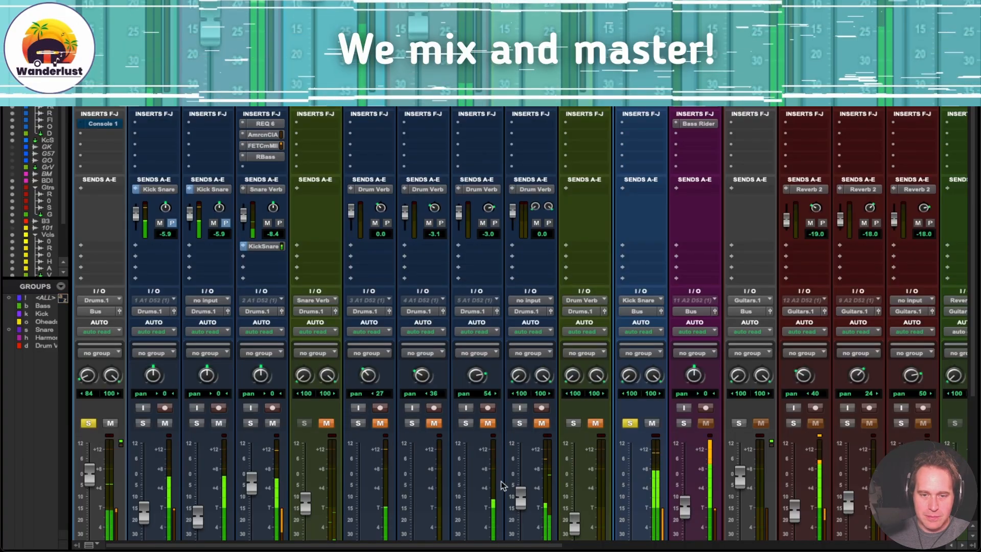